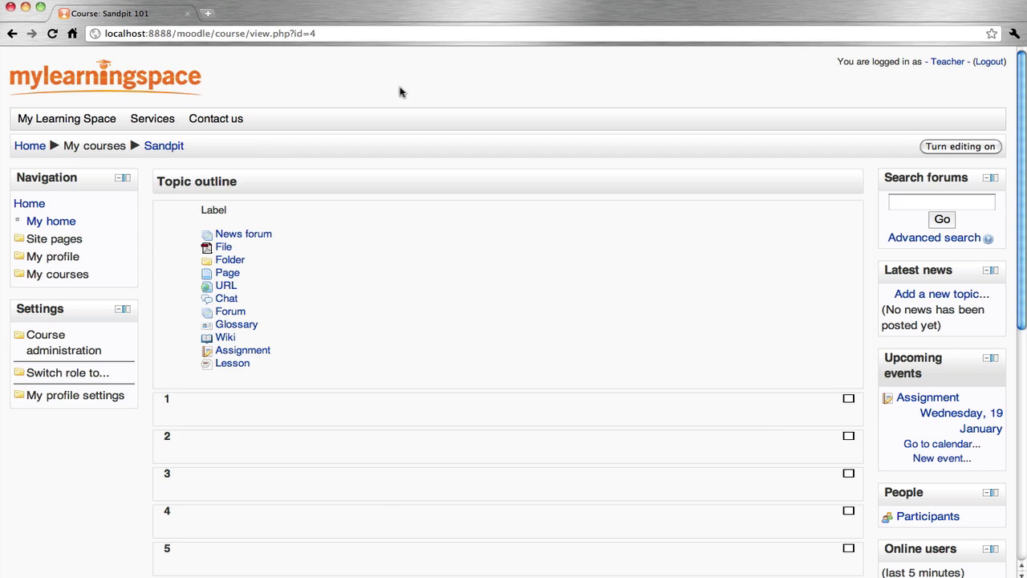
# Open the Sandpit course's question bank from Course administration.
pyautogui.click(55, 339)
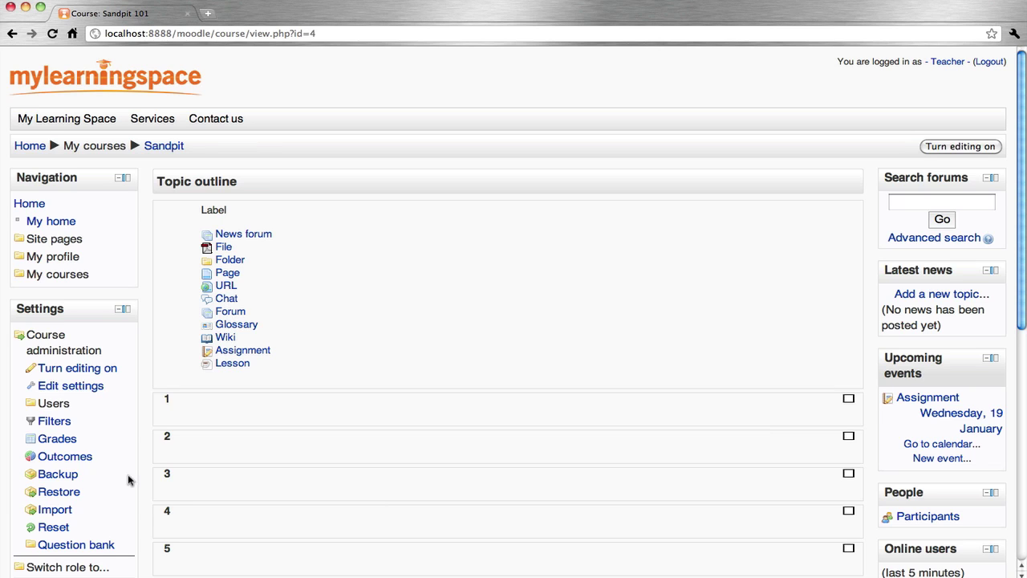
pyautogui.click(109, 545)
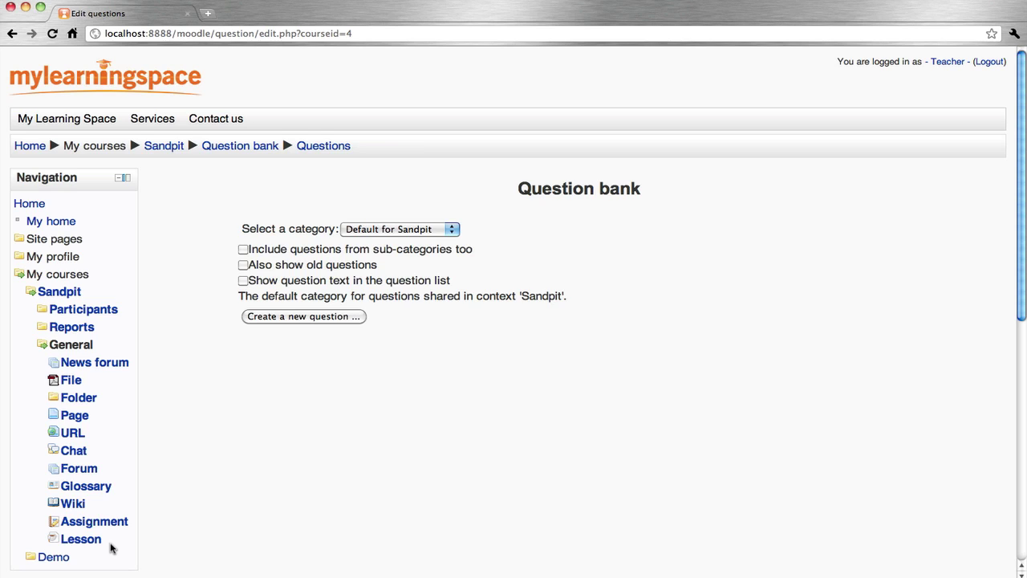
# Start a multiple choice question 'Multiple Choice 1' asking 'Moodle was born in which country'.
pyautogui.click(354, 319)
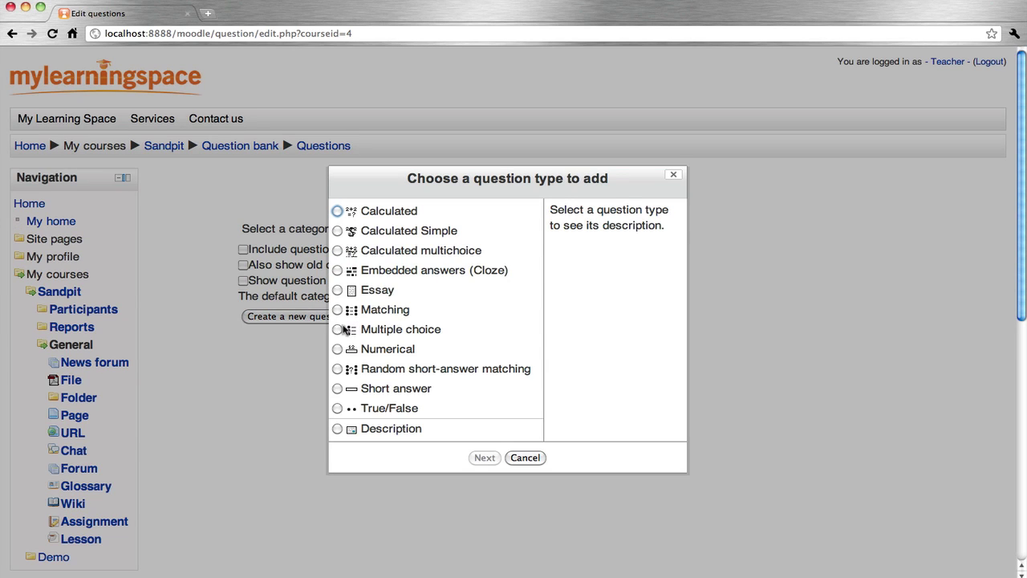
pyautogui.click(341, 329)
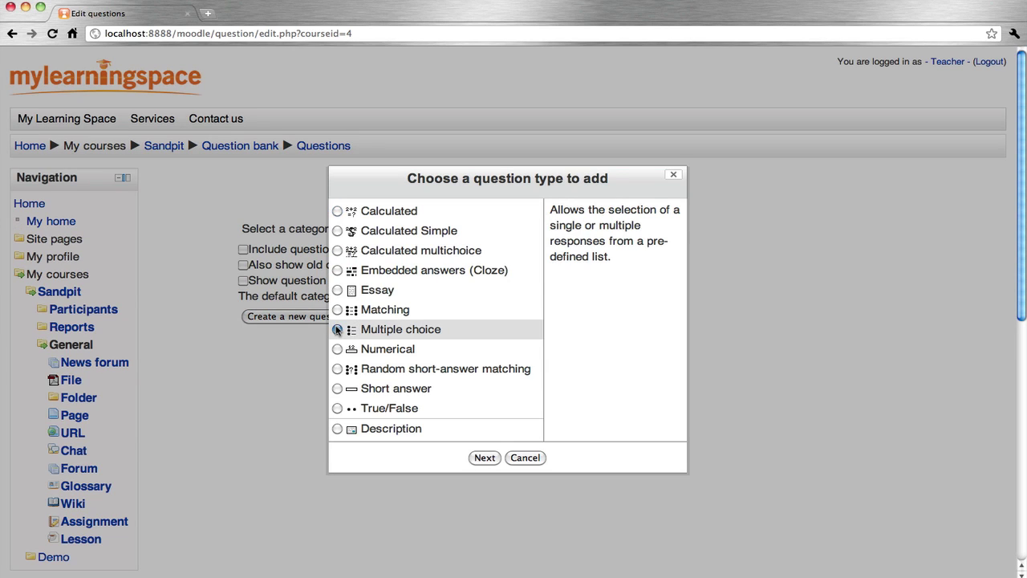
pyautogui.click(486, 459)
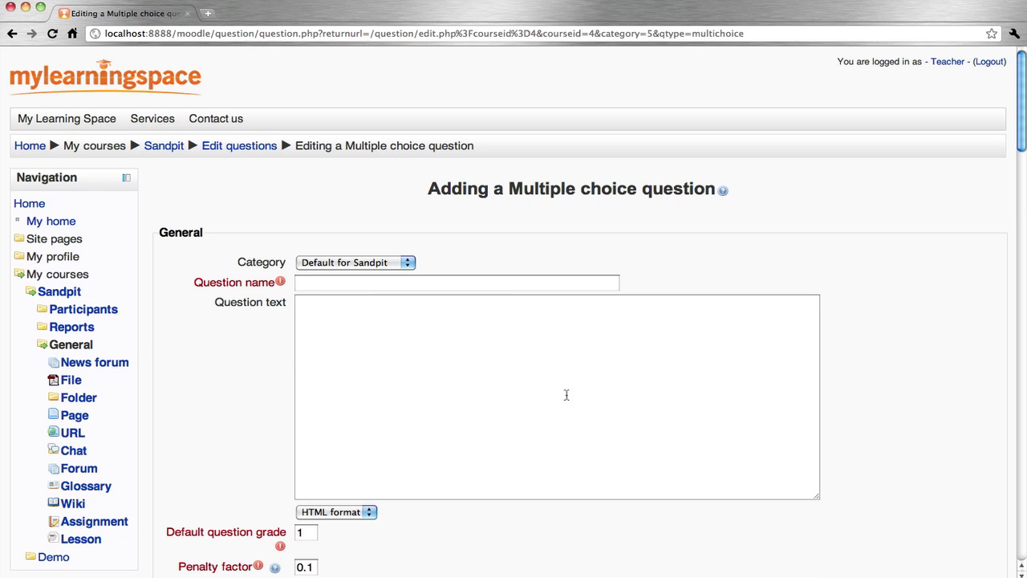
pyautogui.click(369, 284)
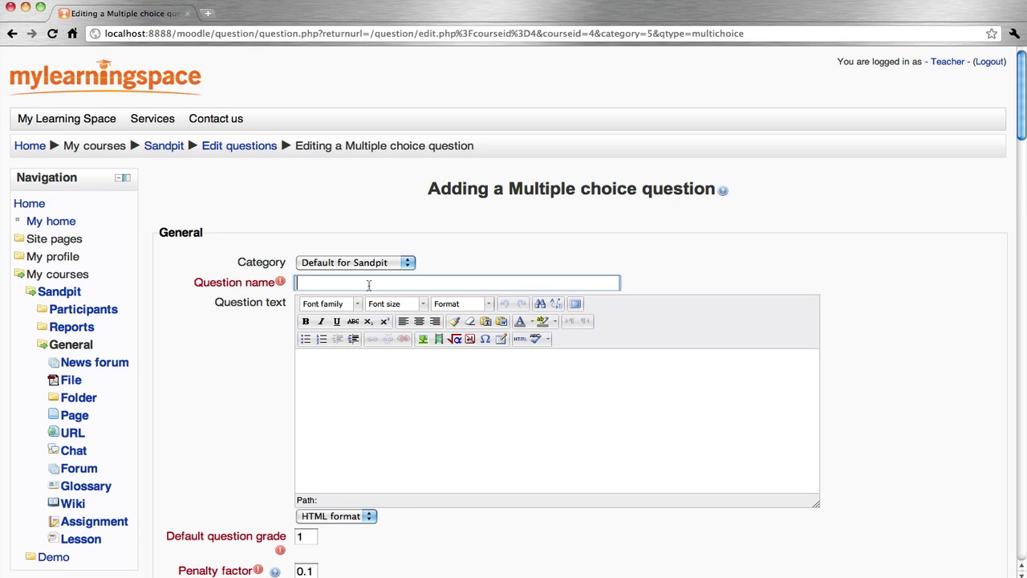
pyautogui.write('Multiple Choice')
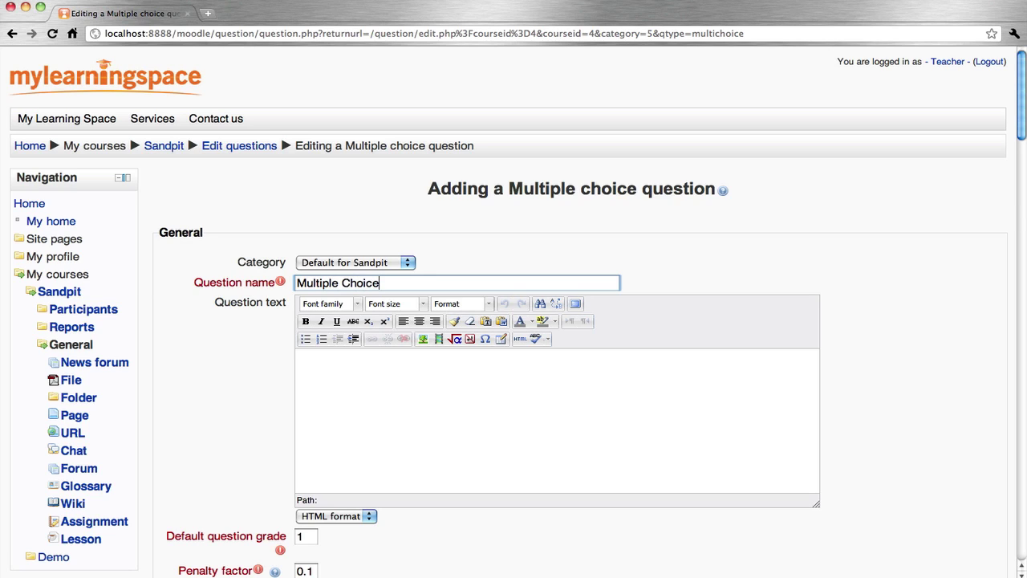
pyautogui.write(' 1')
pyautogui.click(391, 399)
pyautogui.write('Moodle ')
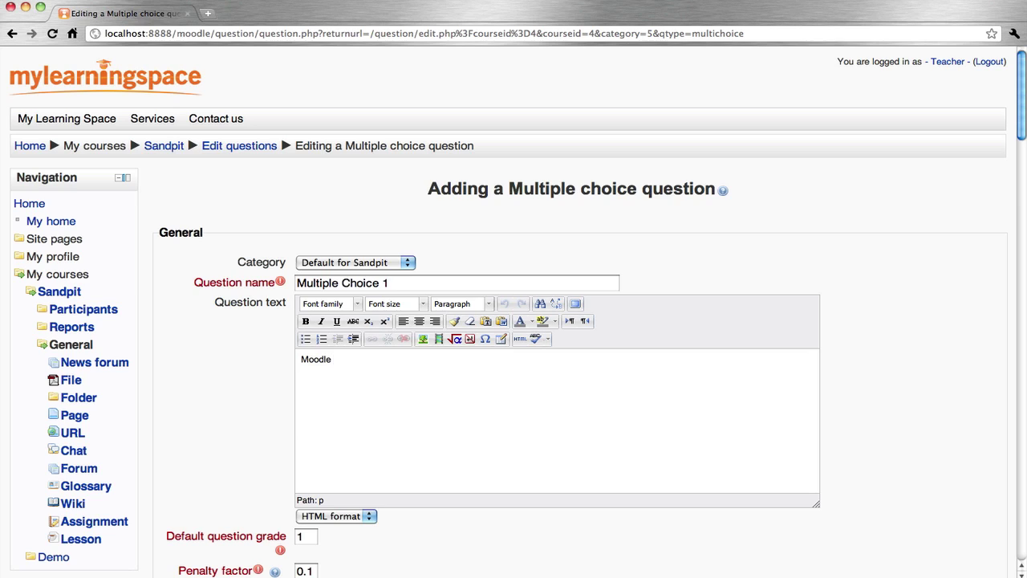
pyautogui.write('was born in which country')
# Enter the answer choices Australia at 100 % grade, UK and US.
pyautogui.scroll(-10, 514, 321)
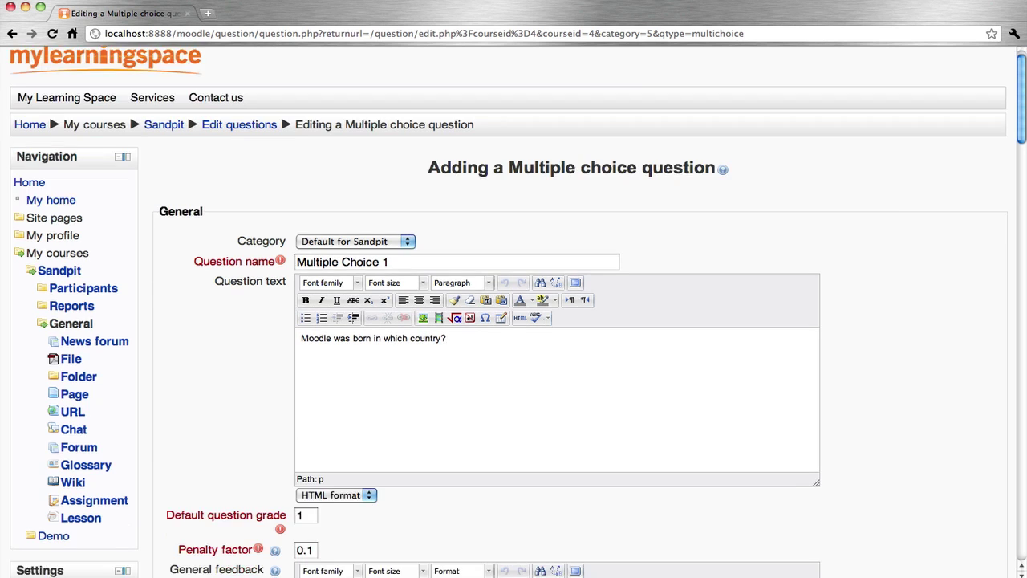
pyautogui.scroll(-3, 513, 321)
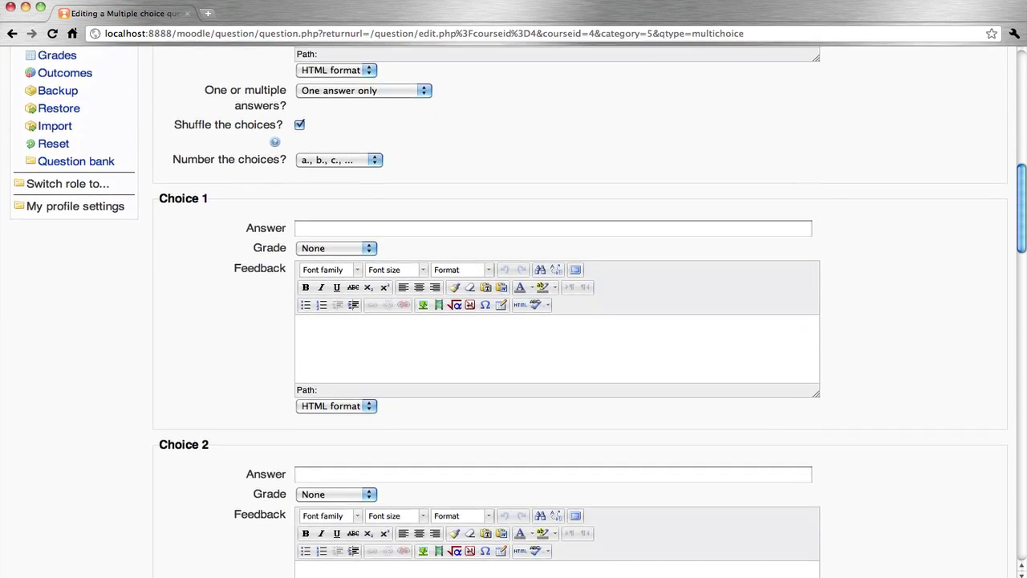
pyautogui.click(311, 175)
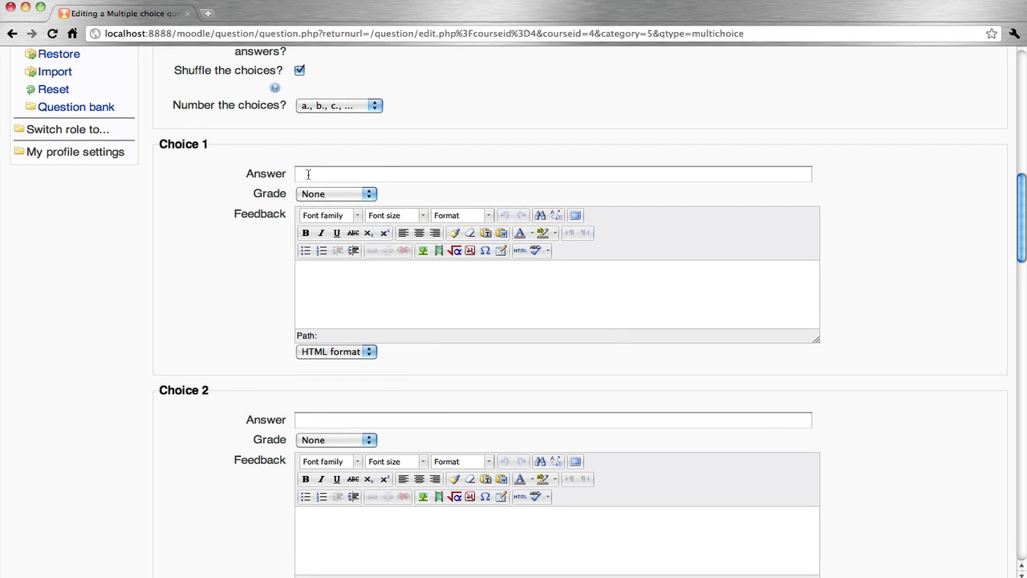
pyautogui.write('Austra')
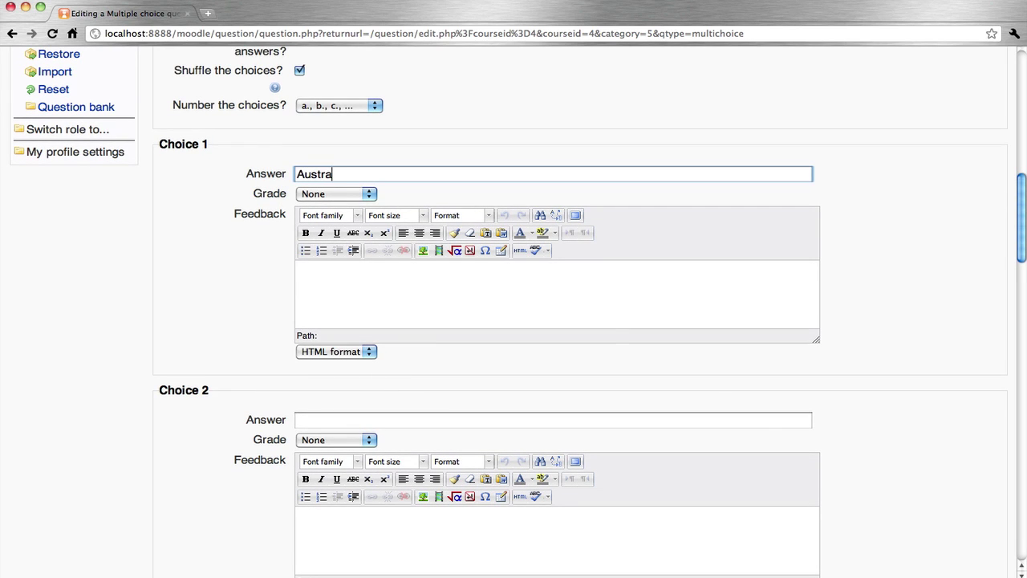
pyautogui.write('lia')
pyautogui.click(347, 194)
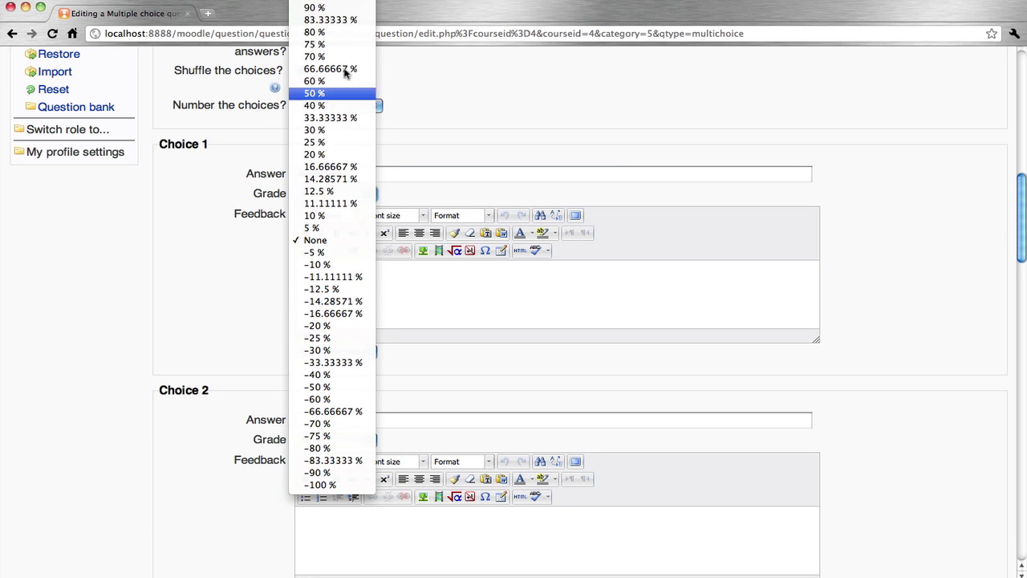
pyautogui.click(333, 7)
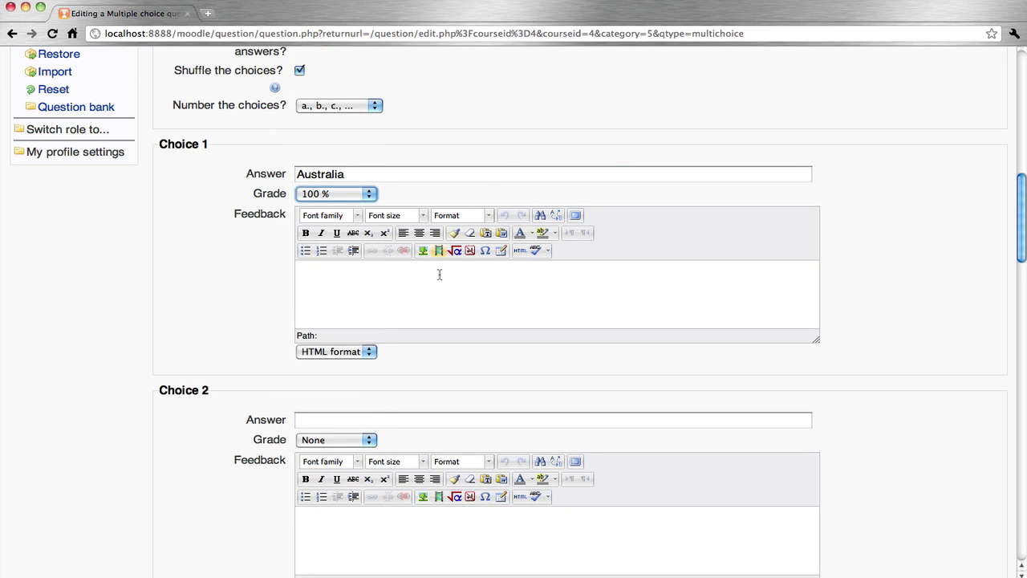
pyautogui.scroll(-5, 472, 358)
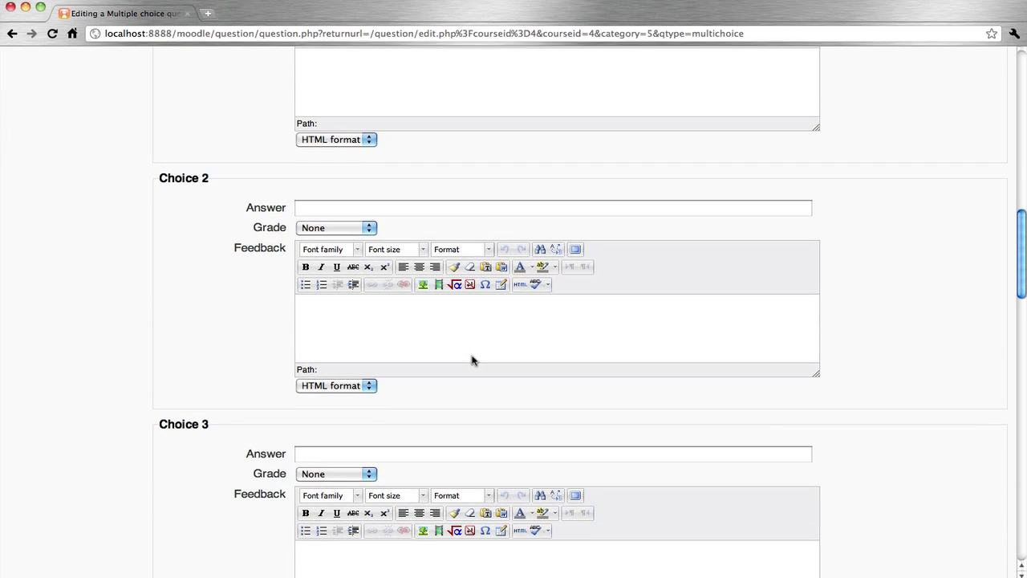
pyautogui.click(340, 210)
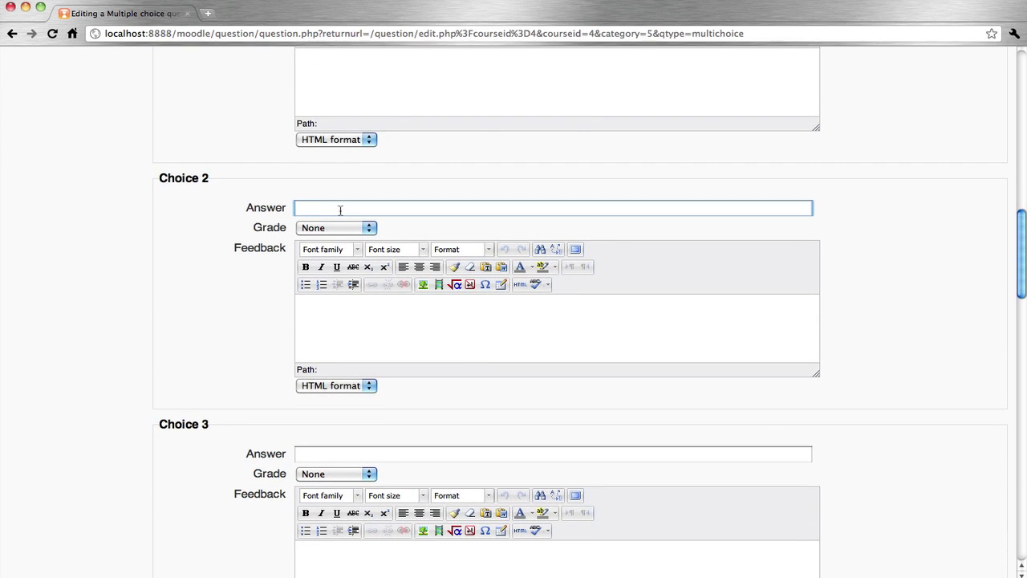
pyautogui.write('UK')
pyautogui.click(313, 459)
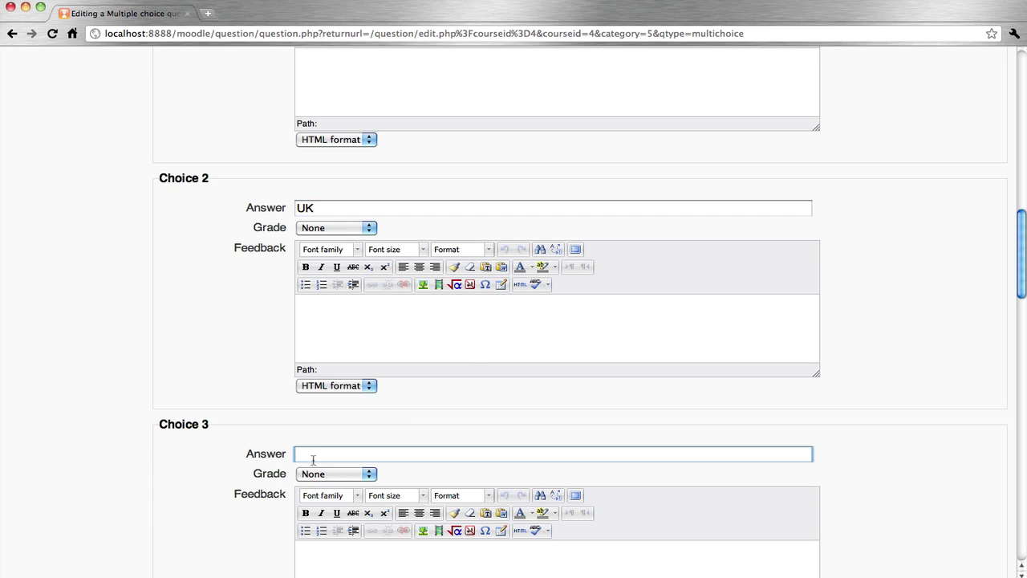
pyautogui.write('US')
# Save Multiple Choice 1 to the question bank.
pyautogui.scroll(-5, 443, 431)
pyautogui.scroll(-10, 446, 434)
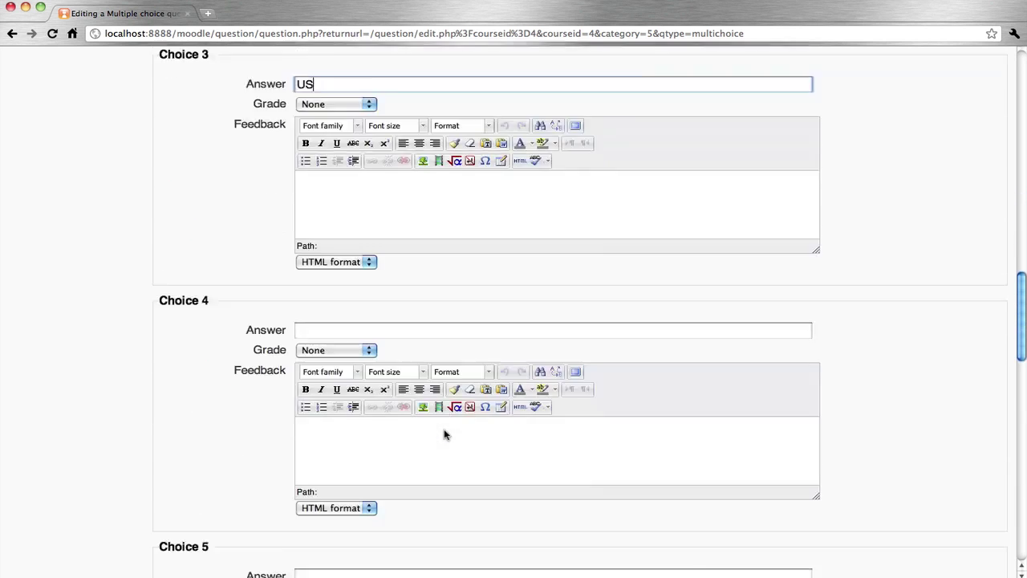
pyautogui.scroll(-5, 446, 435)
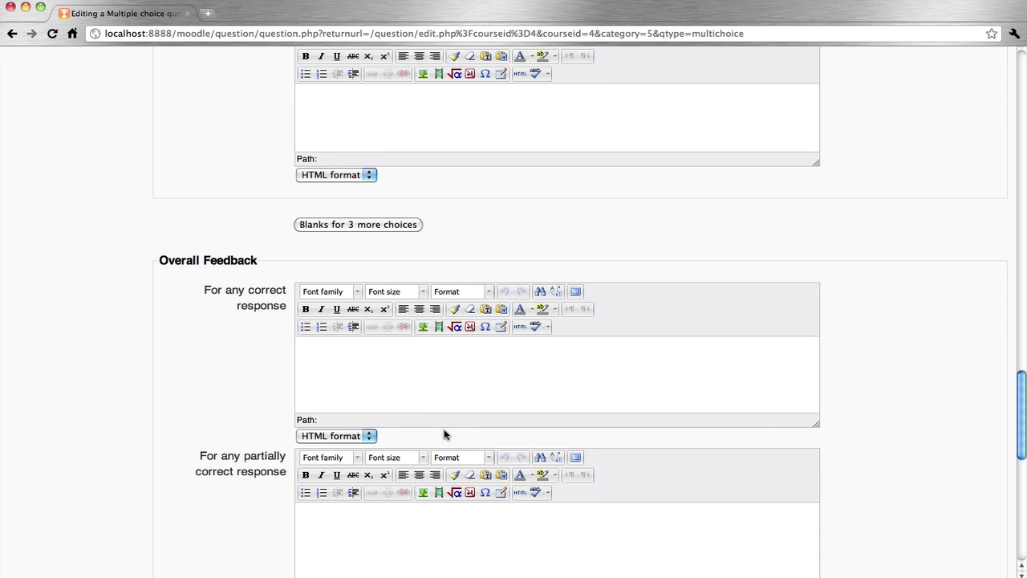
pyautogui.scroll(-4, 445, 435)
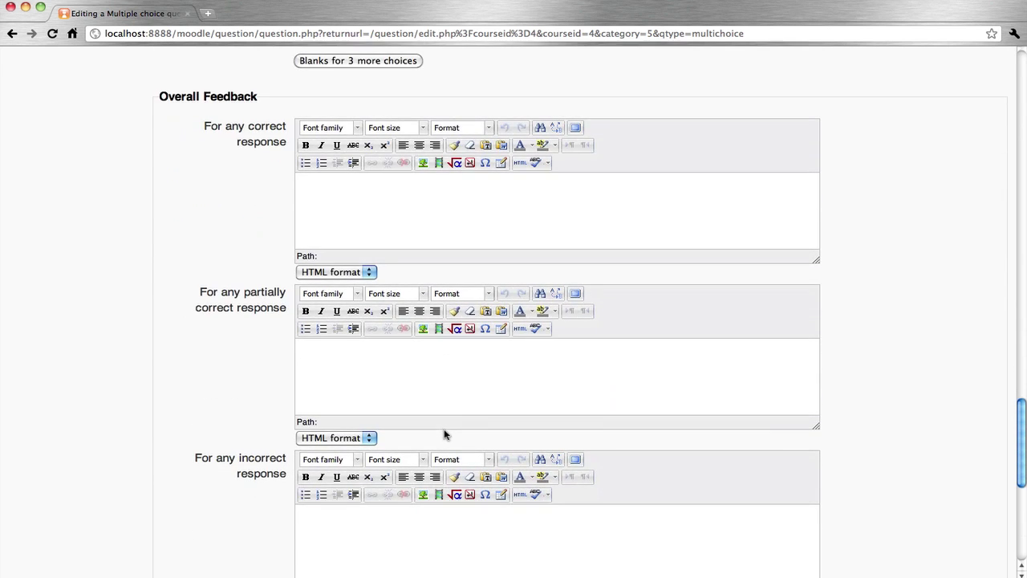
pyautogui.scroll(-4, 446, 434)
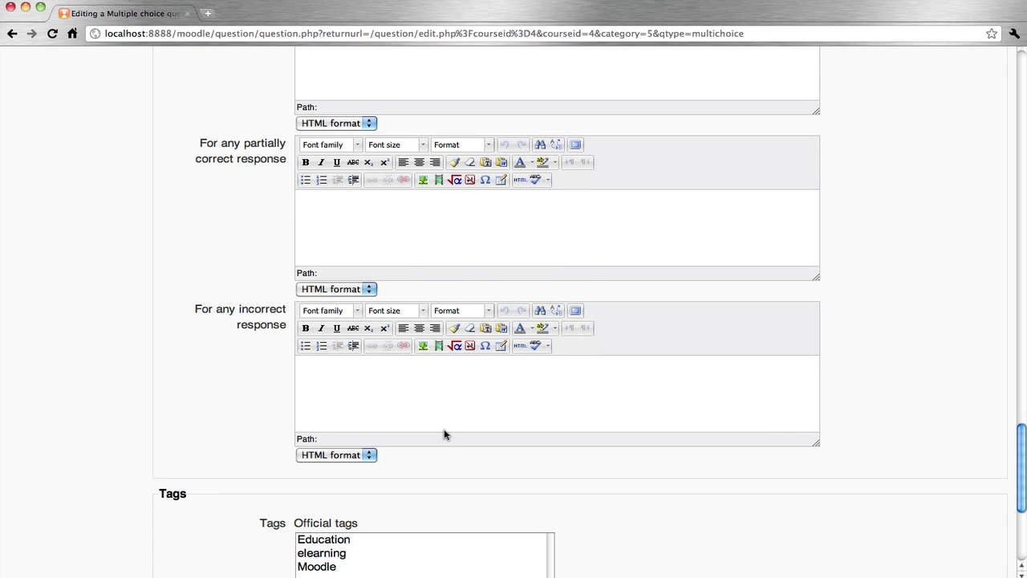
pyautogui.scroll(-5, 446, 434)
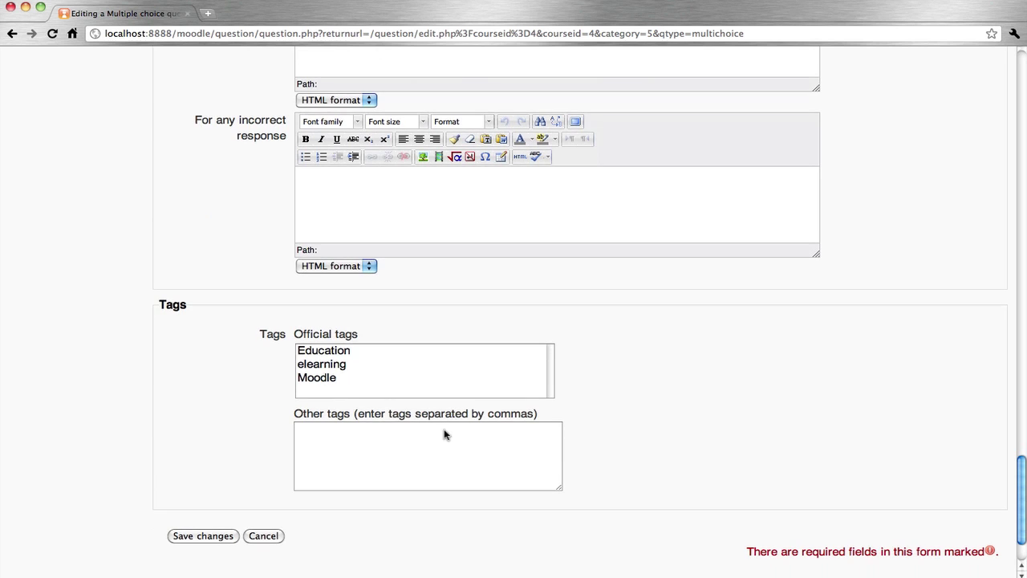
pyautogui.scroll(-1, 445, 434)
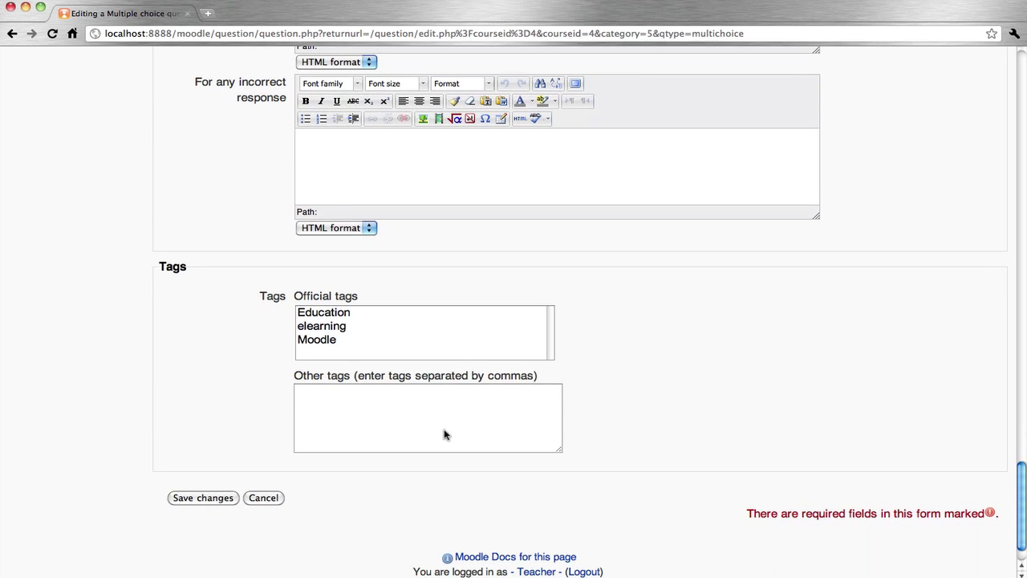
pyautogui.click(203, 499)
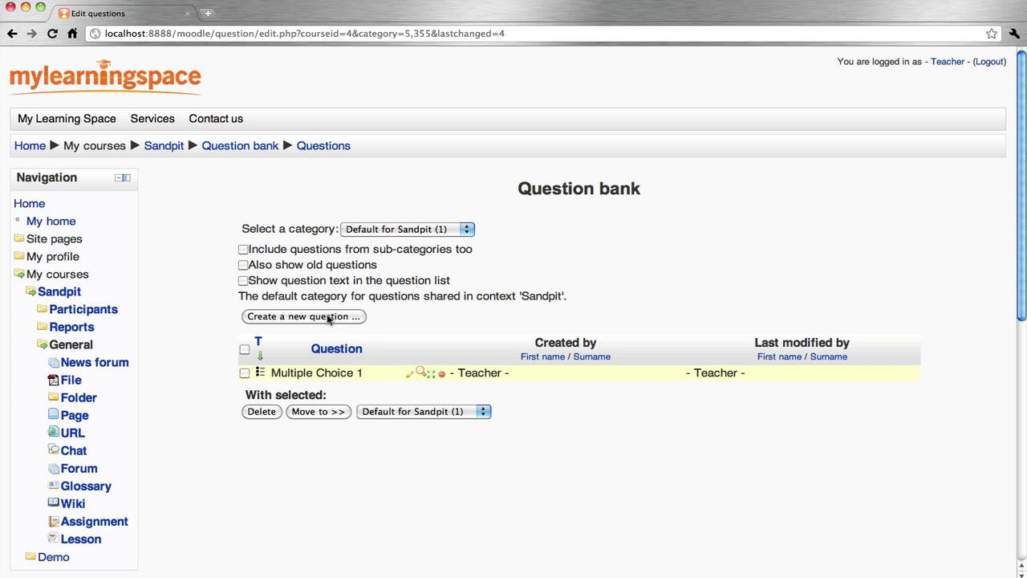
# Start a True/False question 'True False 1' stating 'Moodle is a learning management system.'.
pyautogui.click(326, 318)
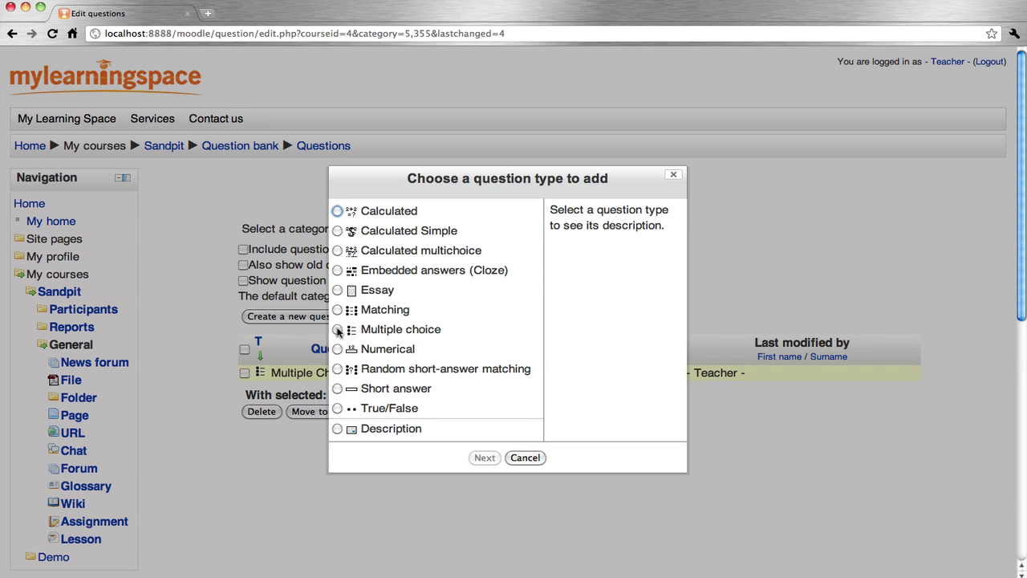
pyautogui.click(338, 409)
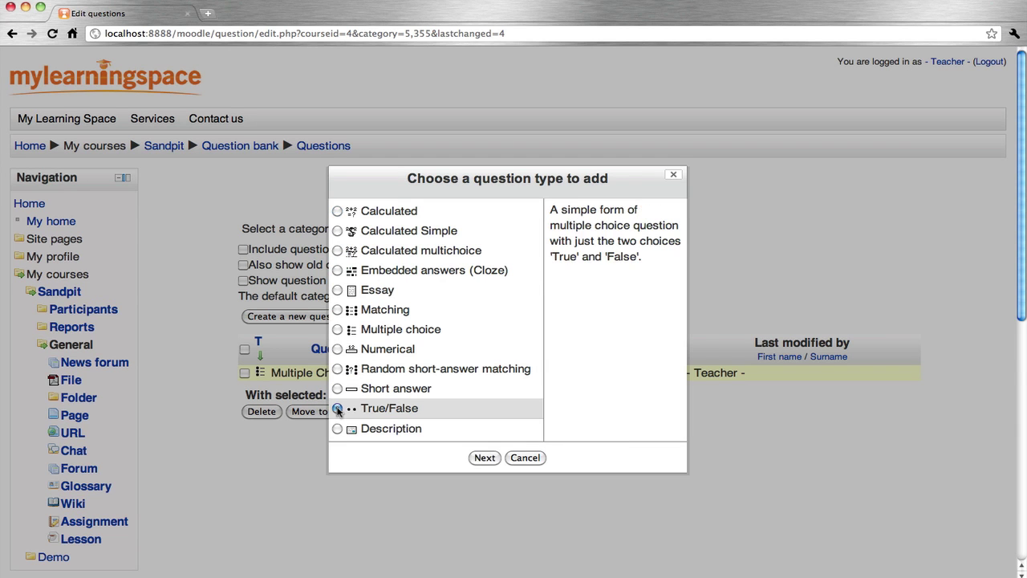
pyautogui.click(481, 459)
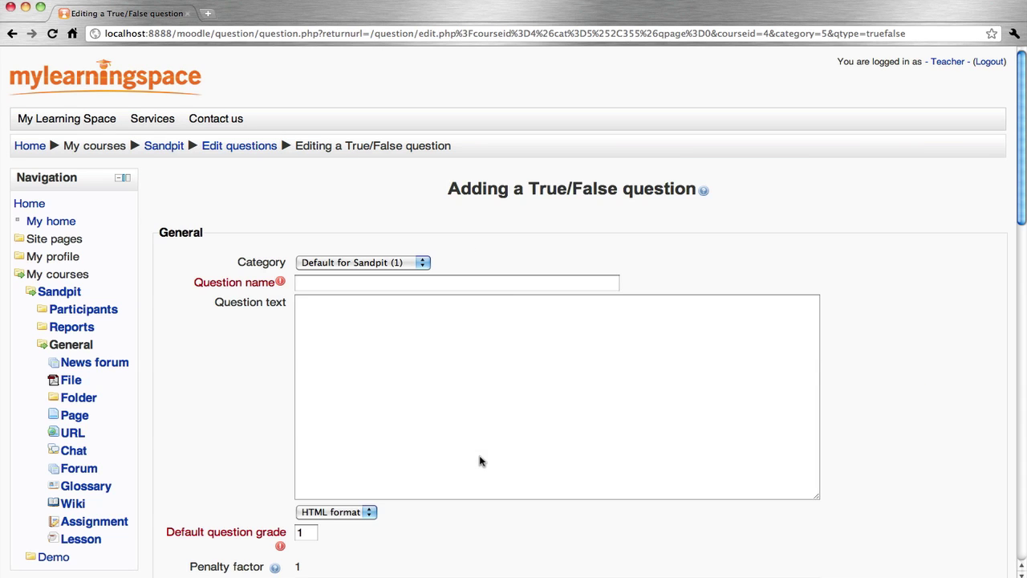
pyautogui.click(341, 283)
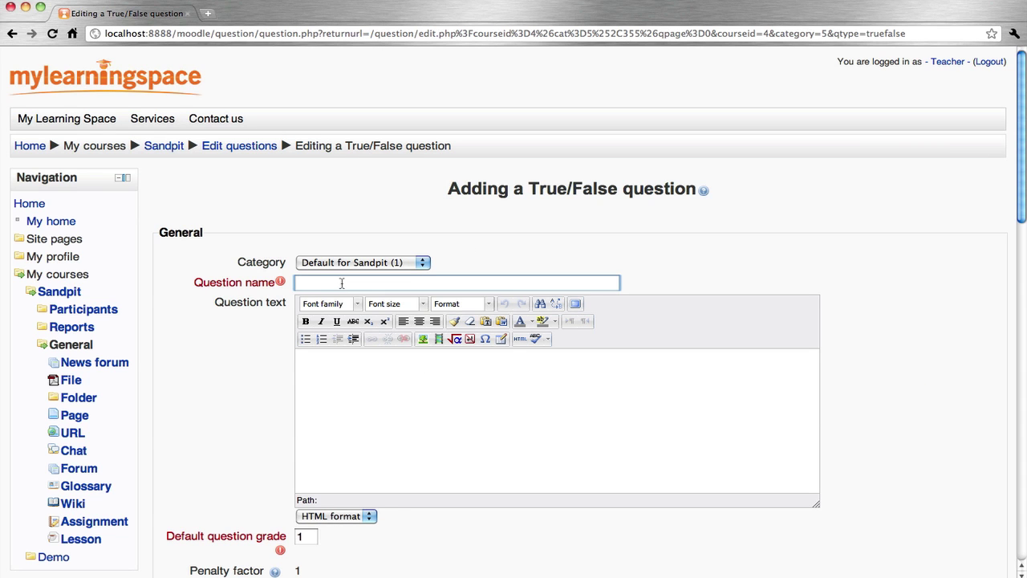
pyautogui.write('True False 1')
pyautogui.click(399, 426)
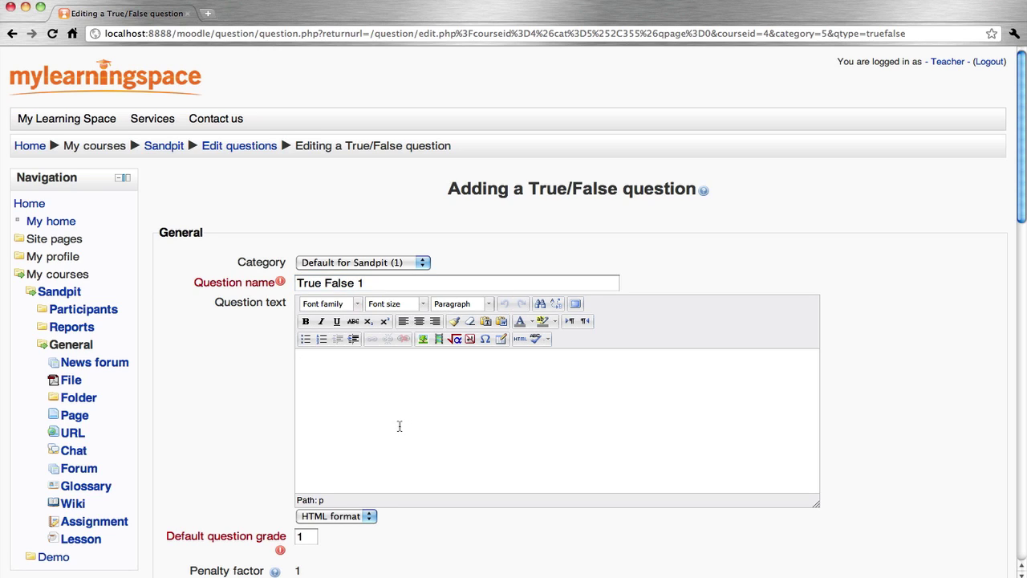
pyautogui.write('Moodle is a learning manage')
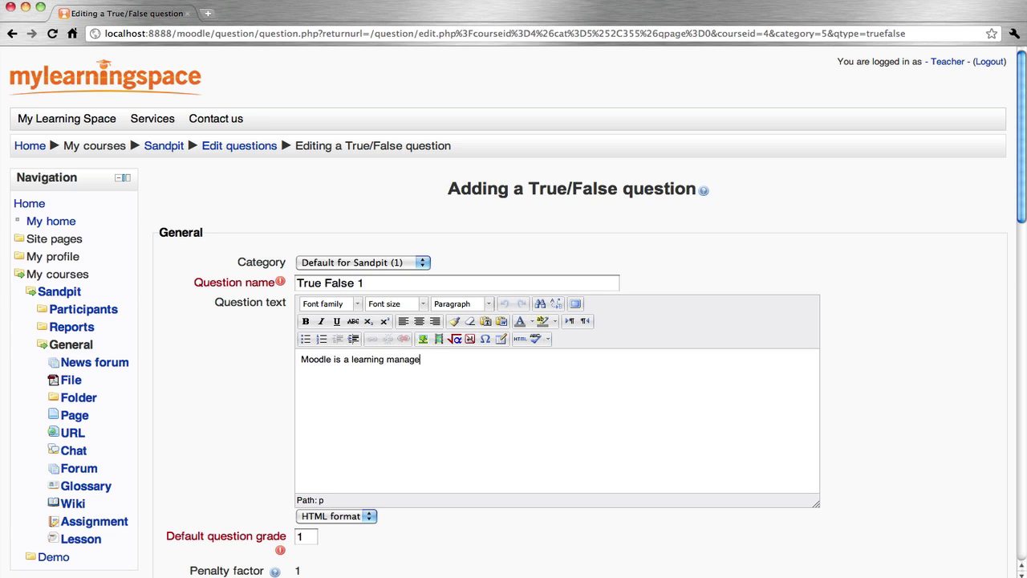
pyautogui.write('ment system.')
# Set the correct answer to True and save the question.
pyautogui.scroll(-7, 514, 322)
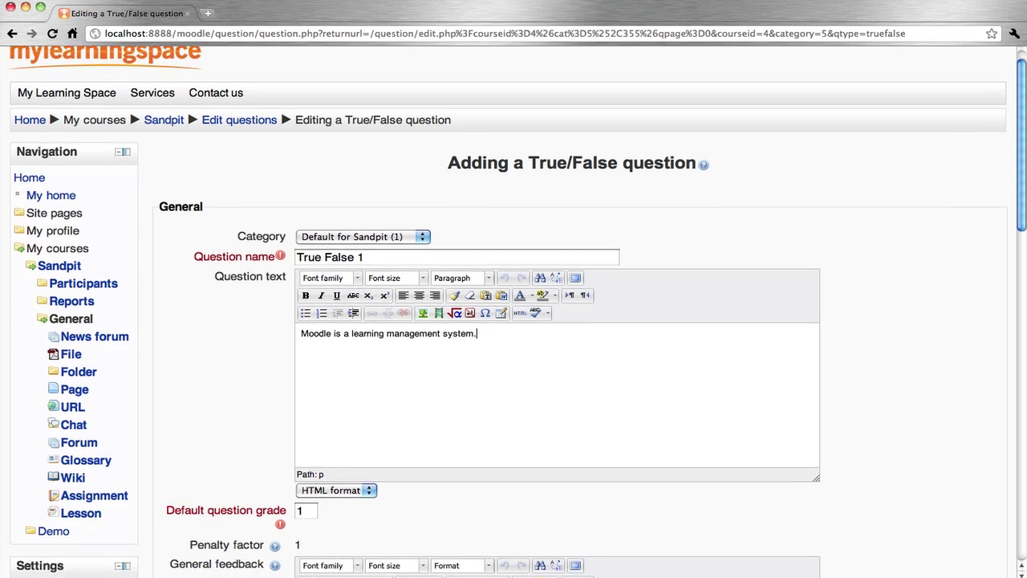
pyautogui.scroll(-5, 417, 361)
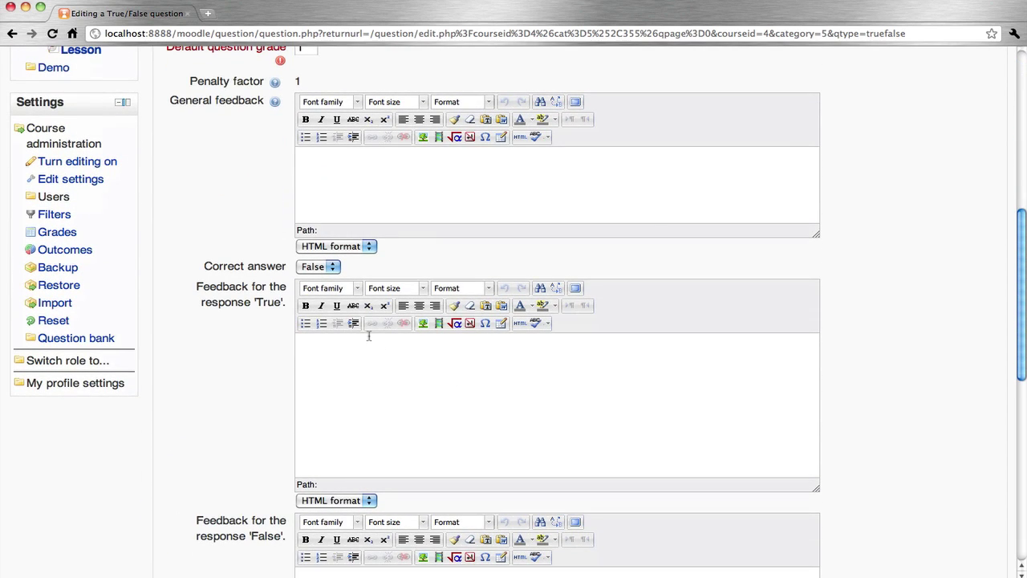
pyautogui.click(332, 268)
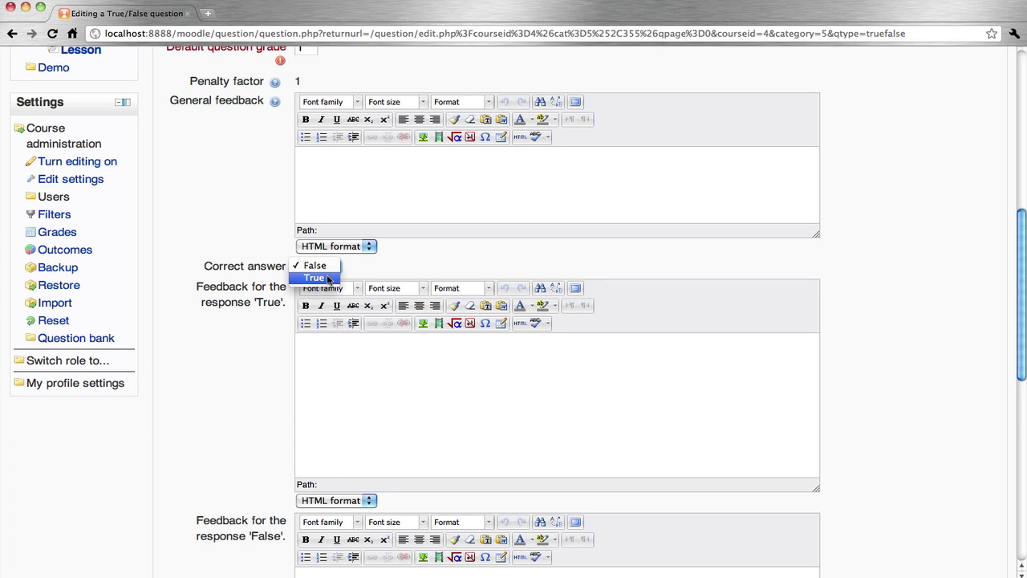
pyautogui.click(325, 279)
pyautogui.scroll(-5, 465, 413)
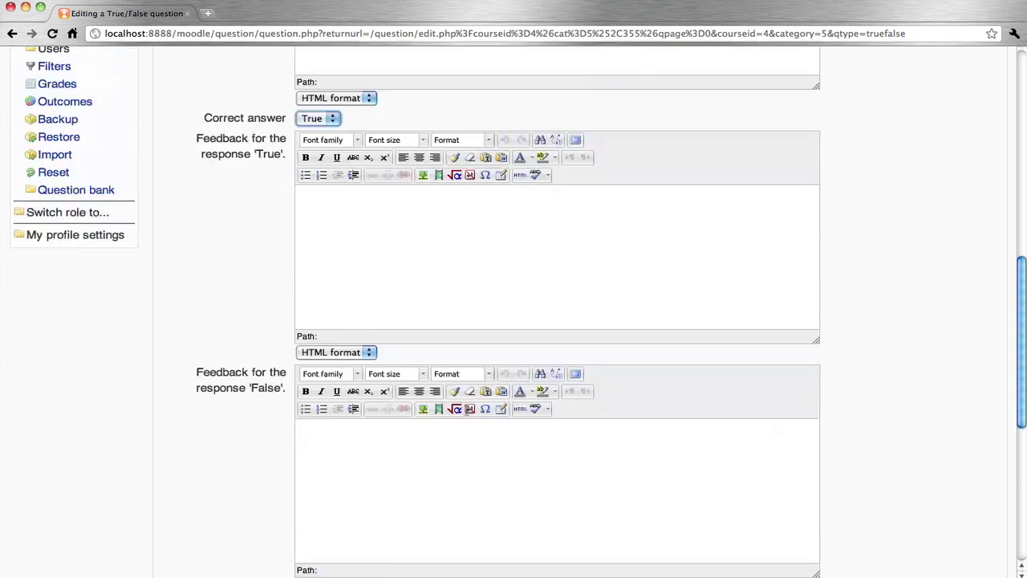
pyautogui.scroll(-5, 466, 410)
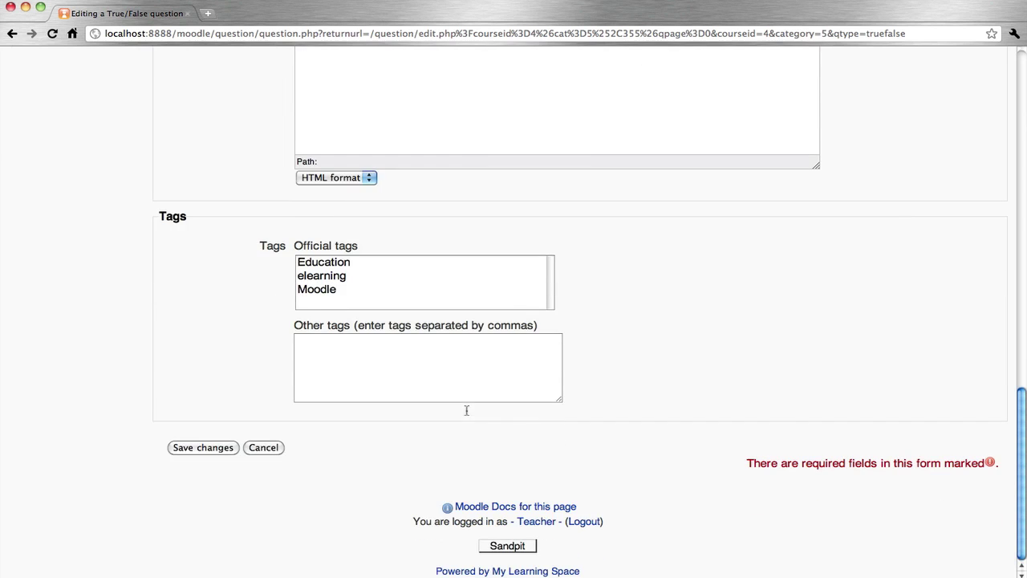
pyautogui.click(213, 450)
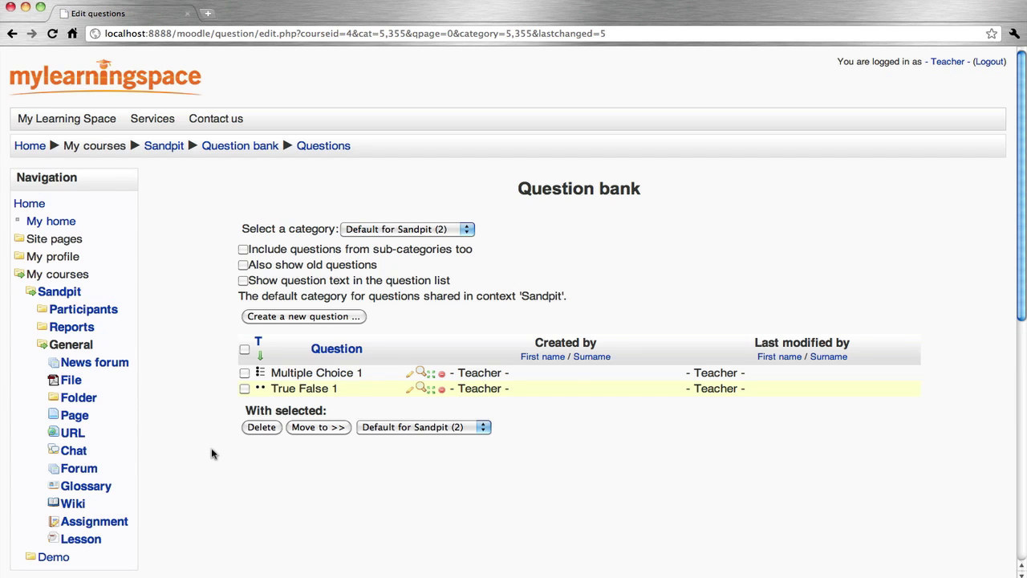
# Start a Matching question 'Matching 1' with text 'Match each concept with the appropriate definition'.
pyautogui.click(336, 319)
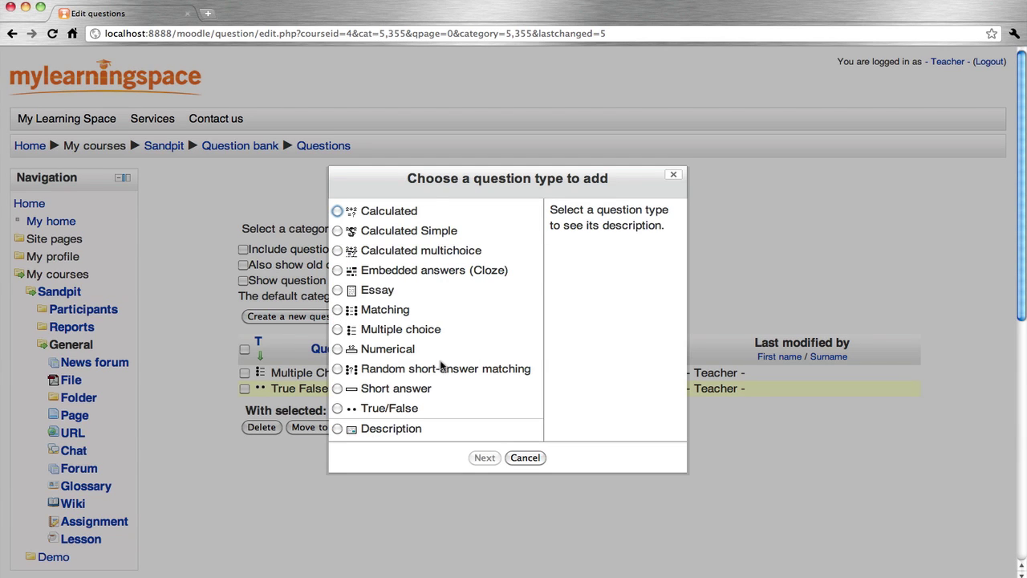
pyautogui.click(338, 310)
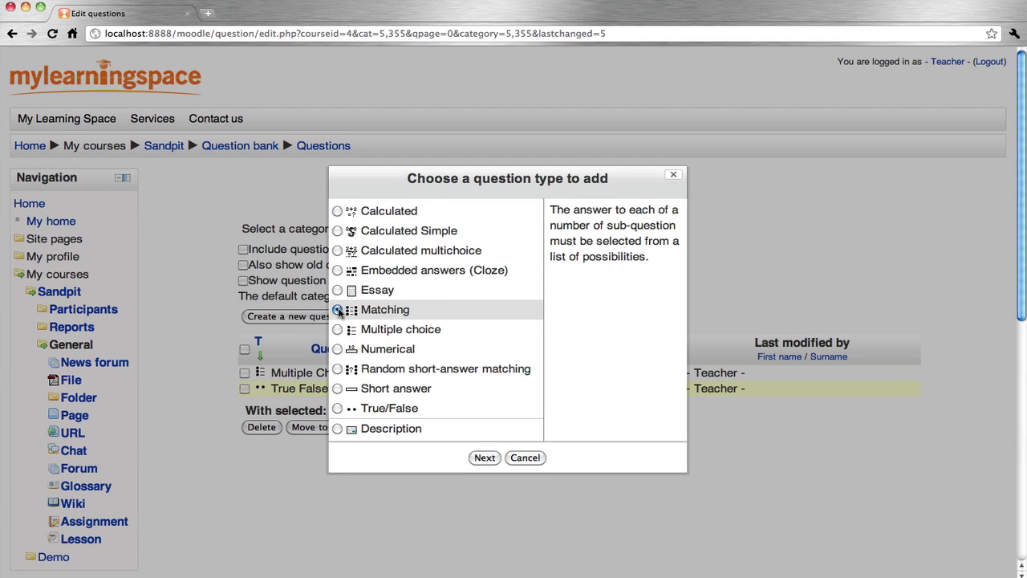
pyautogui.click(492, 457)
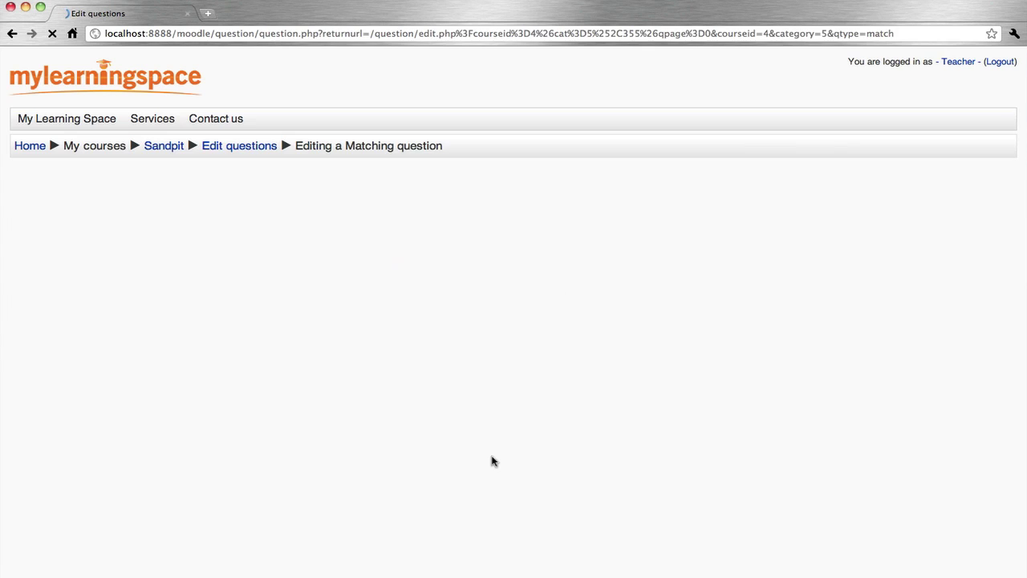
pyautogui.click(361, 280)
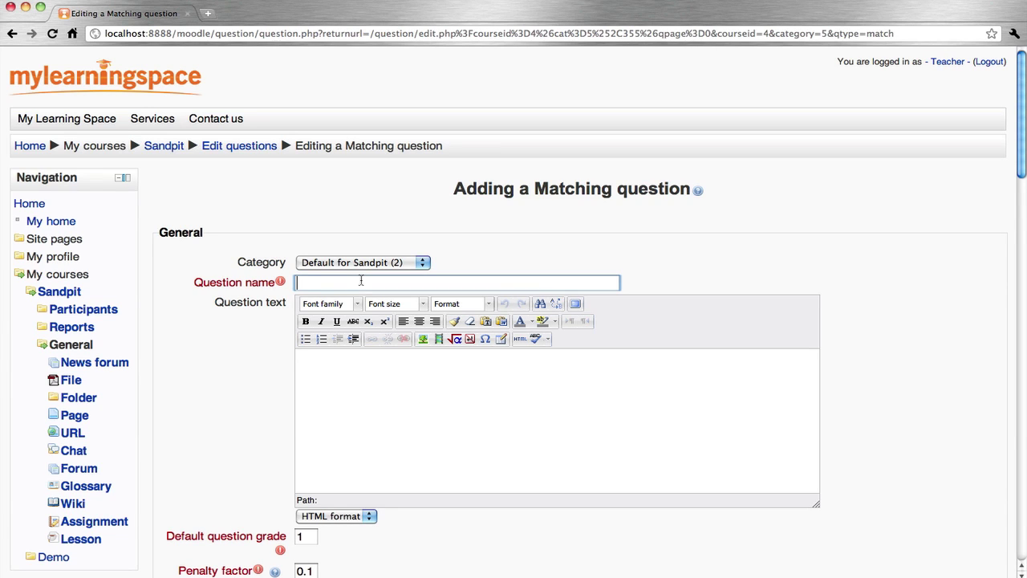
pyautogui.write('Matching 1')
pyautogui.click(429, 410)
pyautogui.write('Mat')
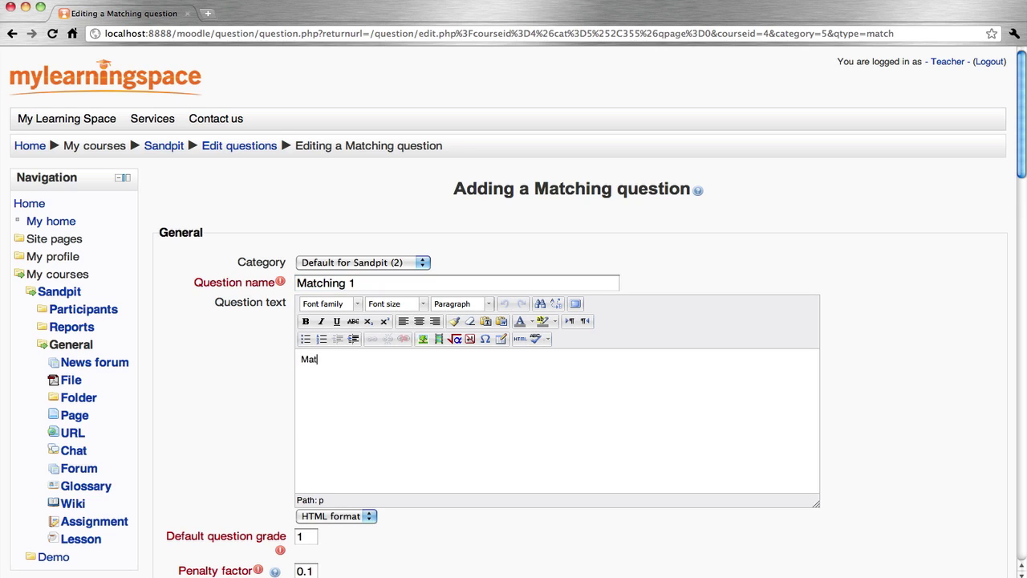
pyautogui.write('ch each concept with the app')
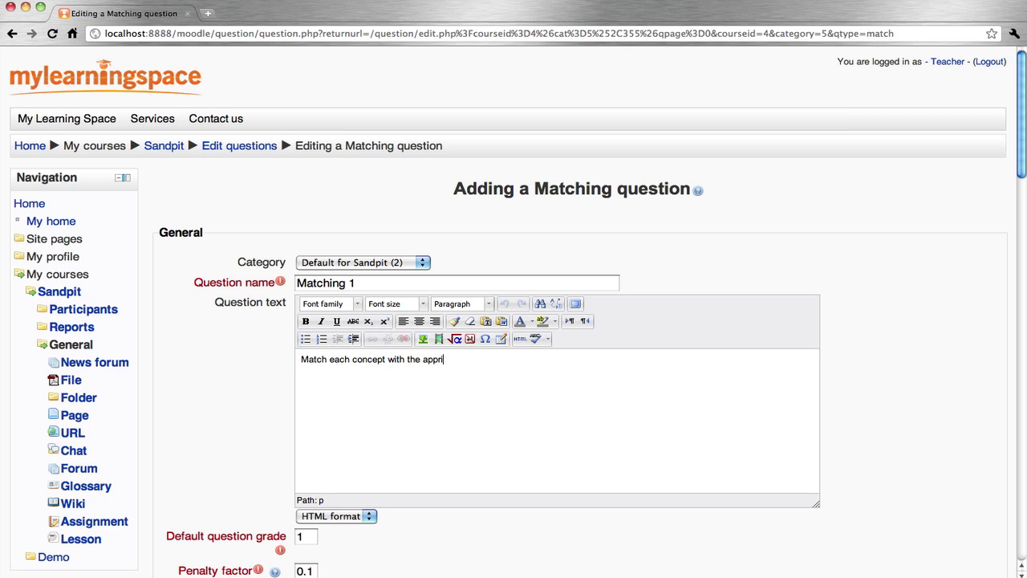
pyautogui.write('ropriate definition.')
# Pair Learning management system with Moodle as the first sub-question.
pyautogui.scroll(-3, 514, 321)
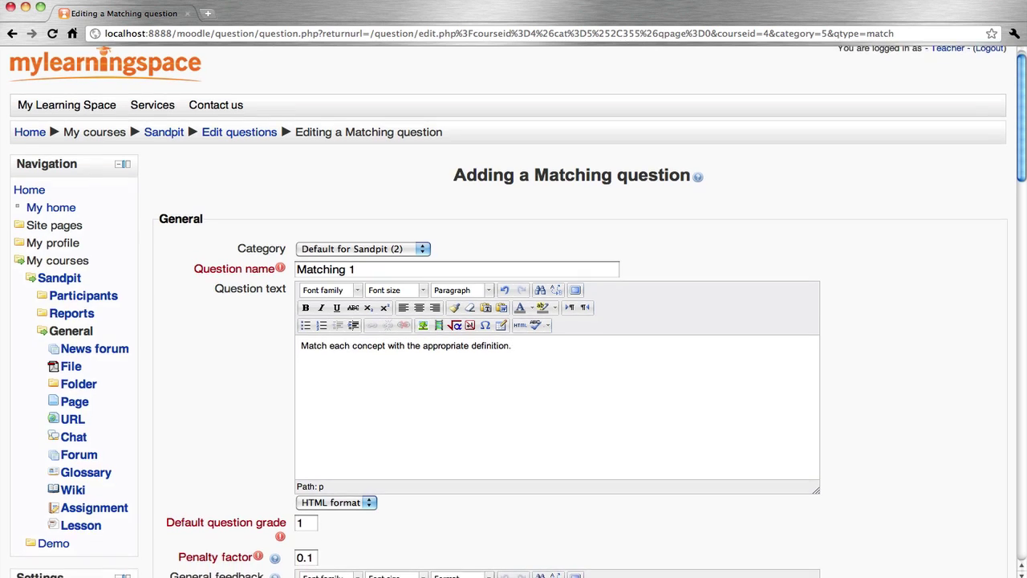
pyautogui.scroll(-1, 514, 321)
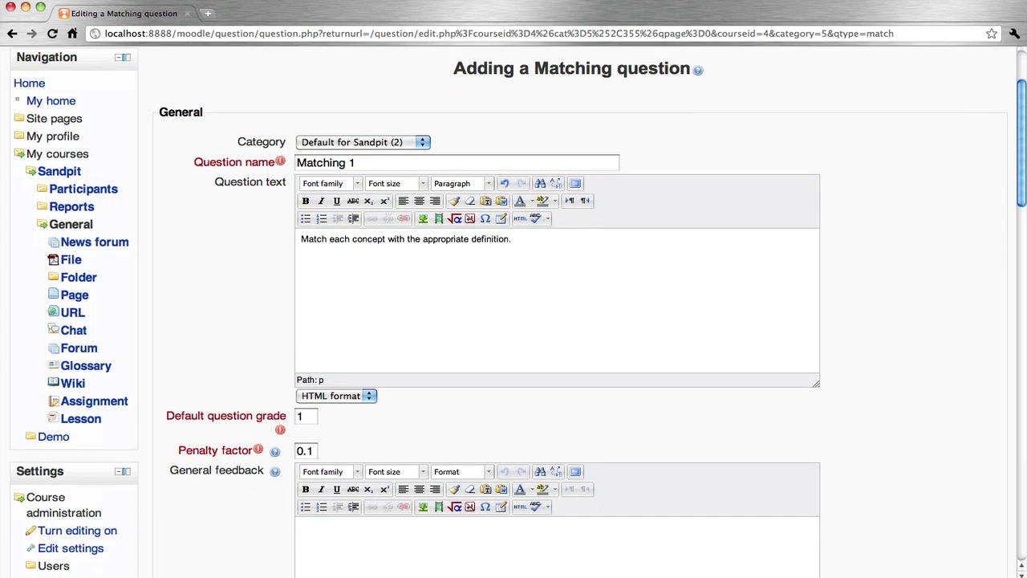
pyautogui.scroll(-15, 514, 321)
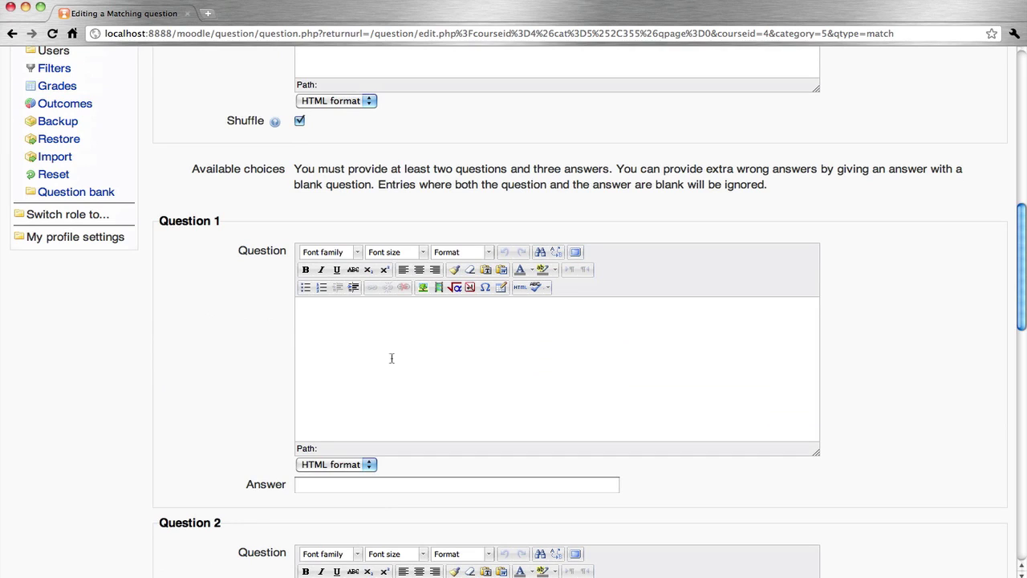
pyautogui.click(393, 358)
pyautogui.write('Learning management system')
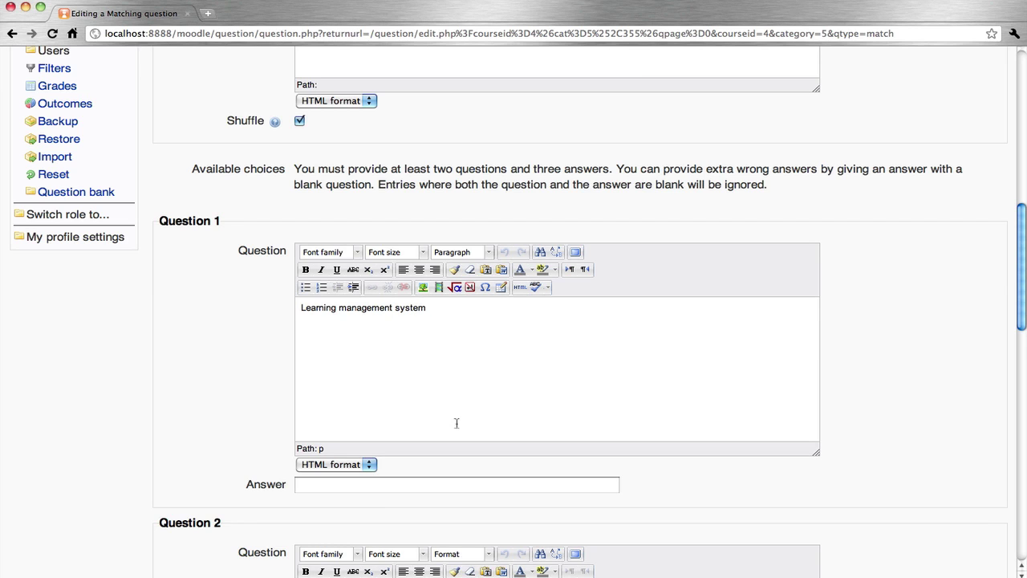
pyautogui.scroll(-3, 456, 423)
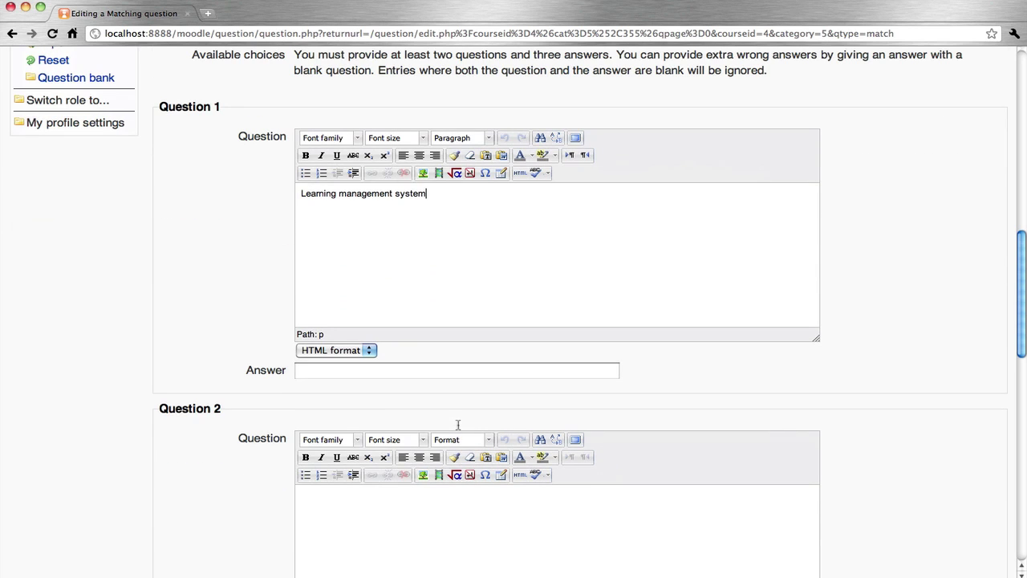
pyautogui.click(337, 371)
pyautogui.write('Moodle')
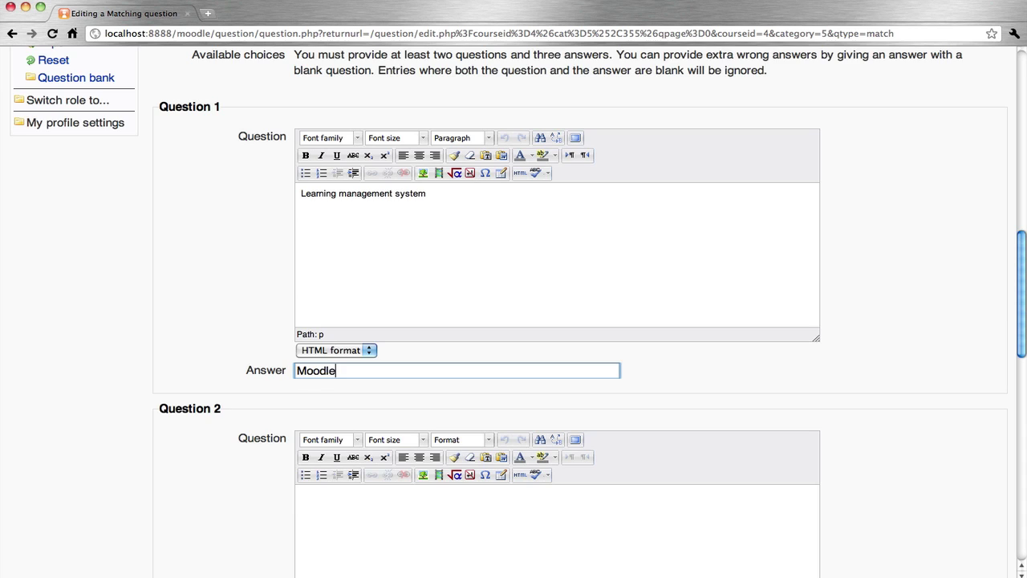
# Pair Content management system with Joomla as the second sub-question.
pyautogui.scroll(-4, 337, 371)
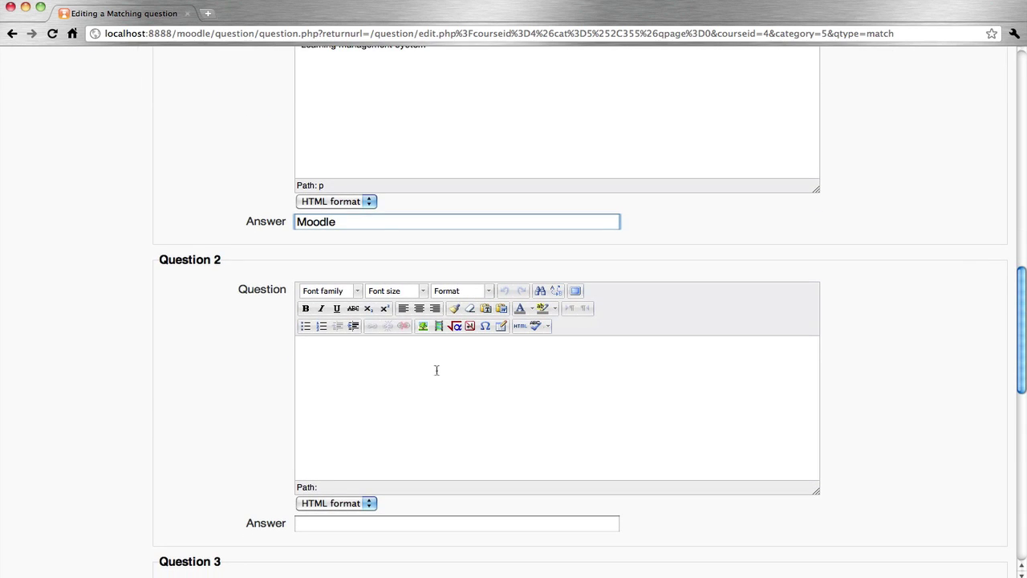
pyautogui.click(384, 379)
pyautogui.write('Content ')
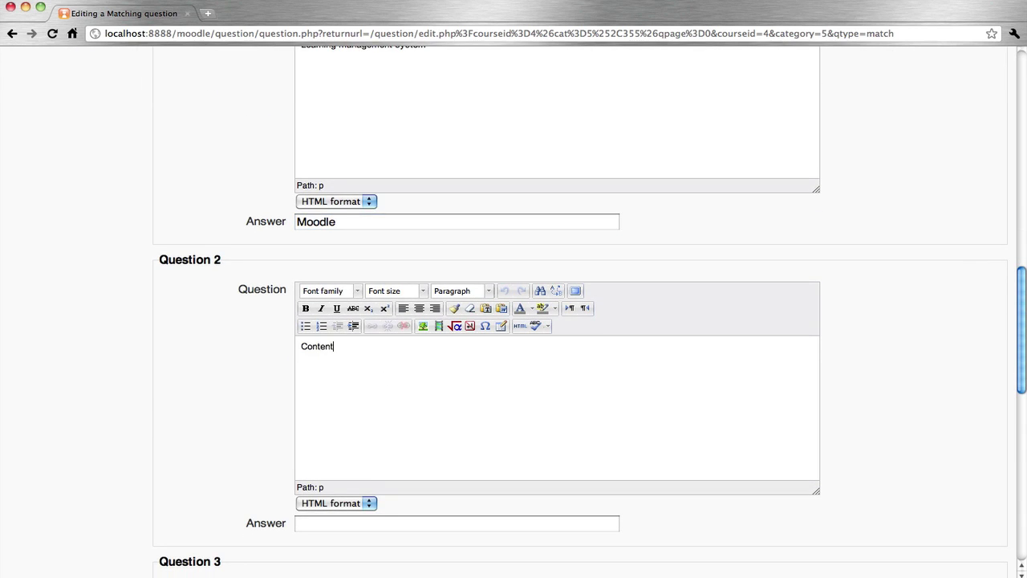
pyautogui.write('management system')
pyautogui.scroll(-3, 458, 405)
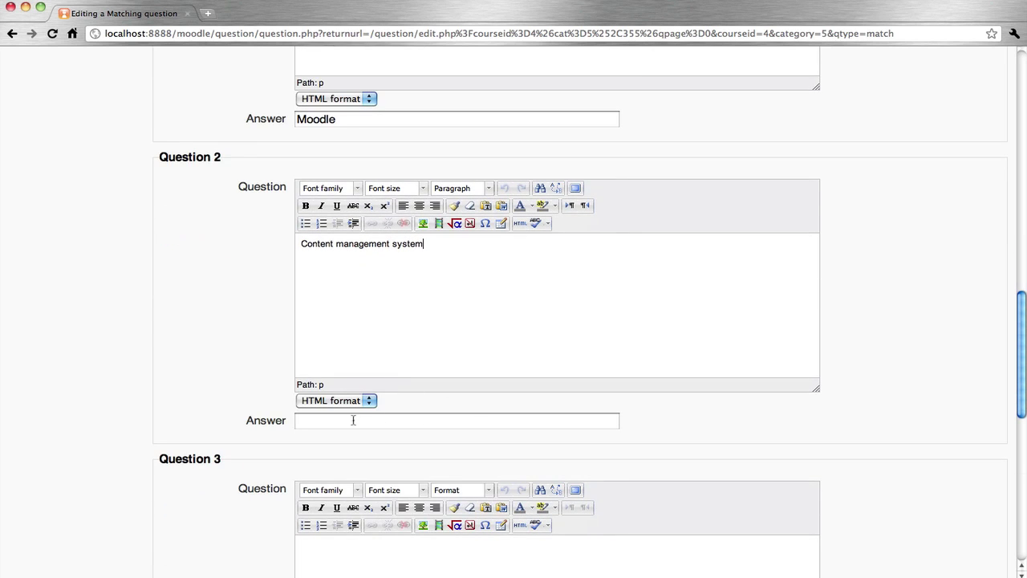
pyautogui.click(324, 425)
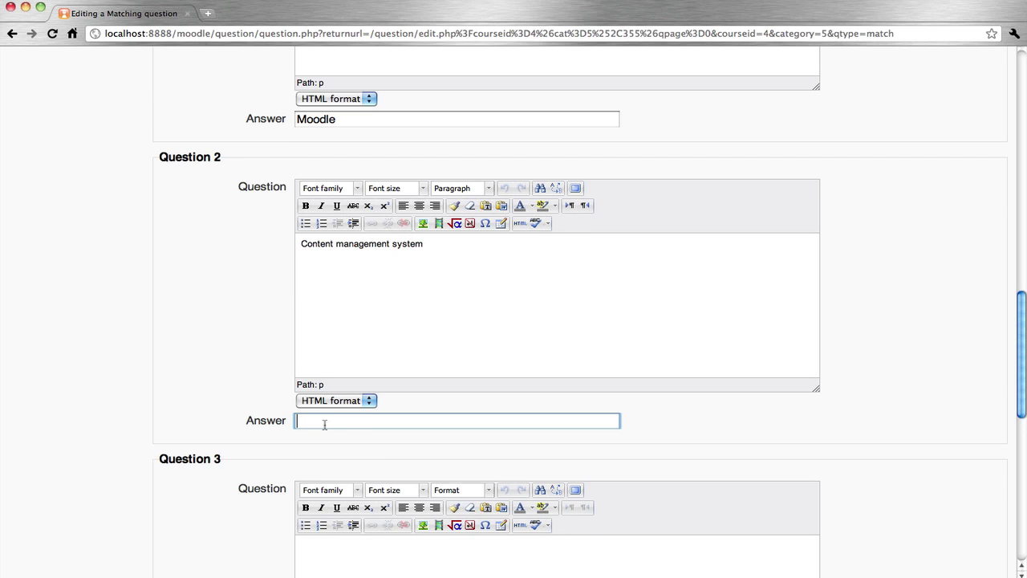
pyautogui.write('Joomla')
# Pair Customer relationship management system with Sugar, then save Matching 1.
pyautogui.scroll(-2, 325, 425)
pyautogui.scroll(-5, 355, 415)
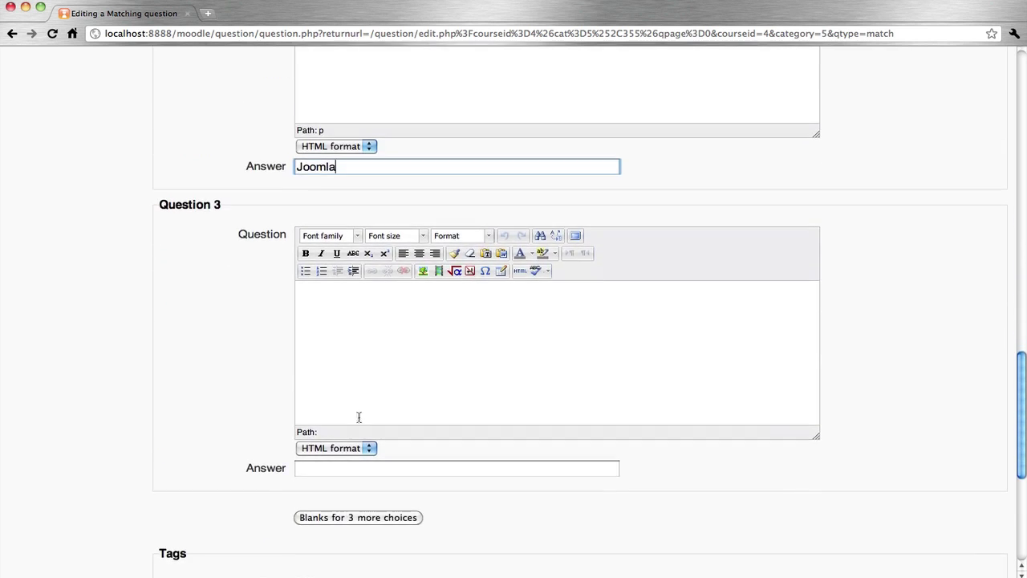
pyautogui.click(357, 355)
pyautogui.write('Custom')
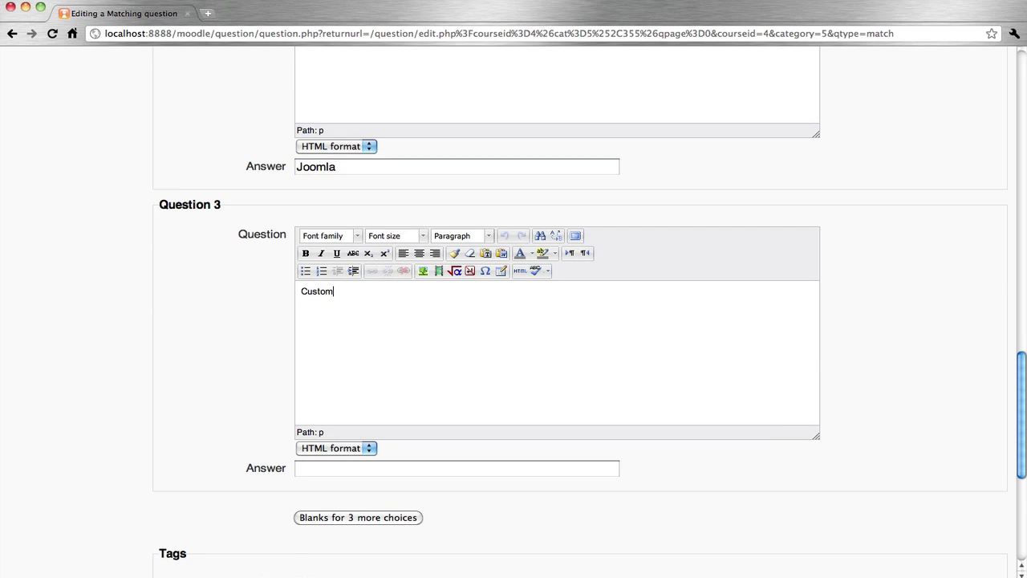
pyautogui.write('er relationship management system')
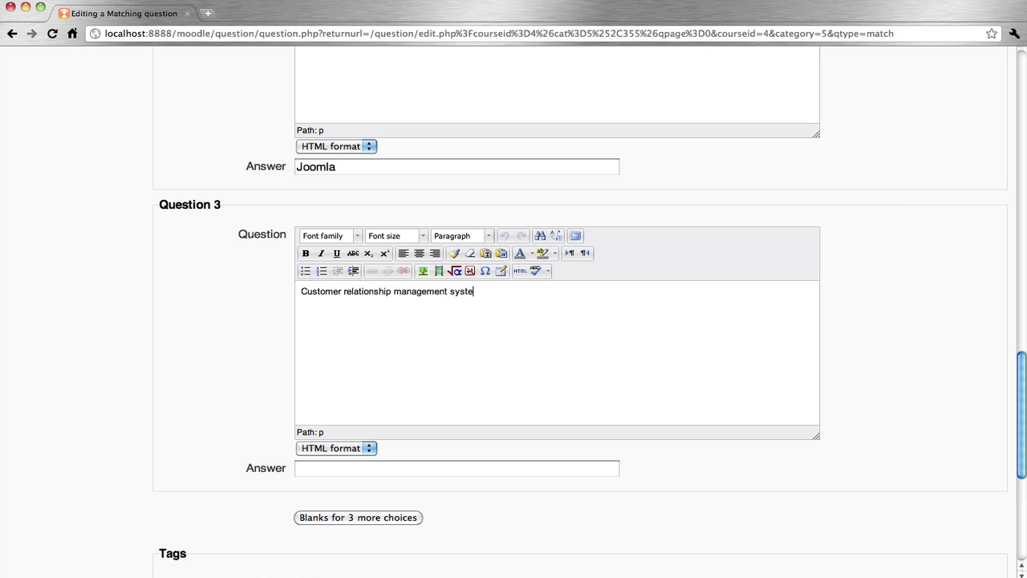
pyautogui.click(311, 471)
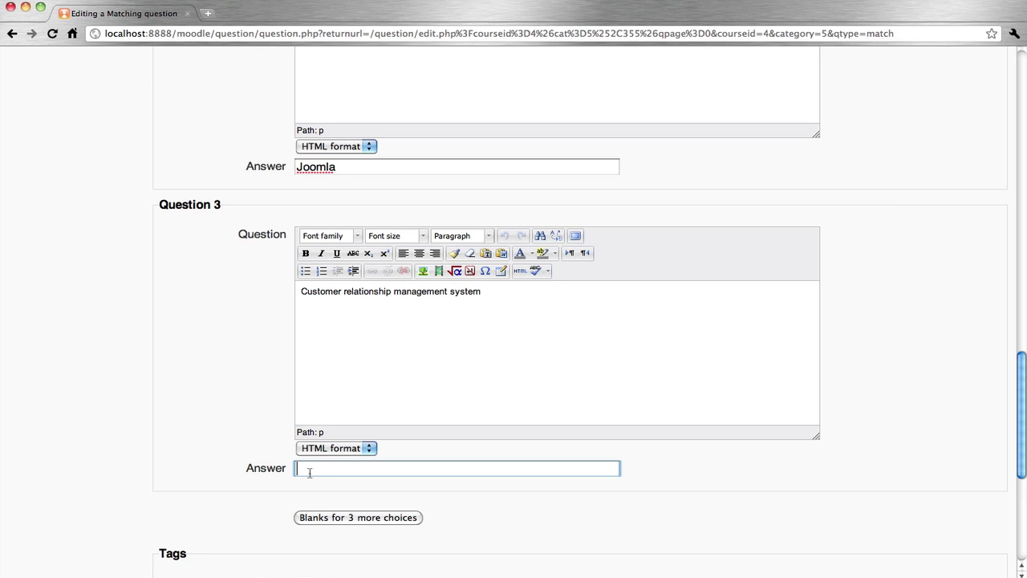
pyautogui.write('Sugar')
pyautogui.scroll(-10, 230, 489)
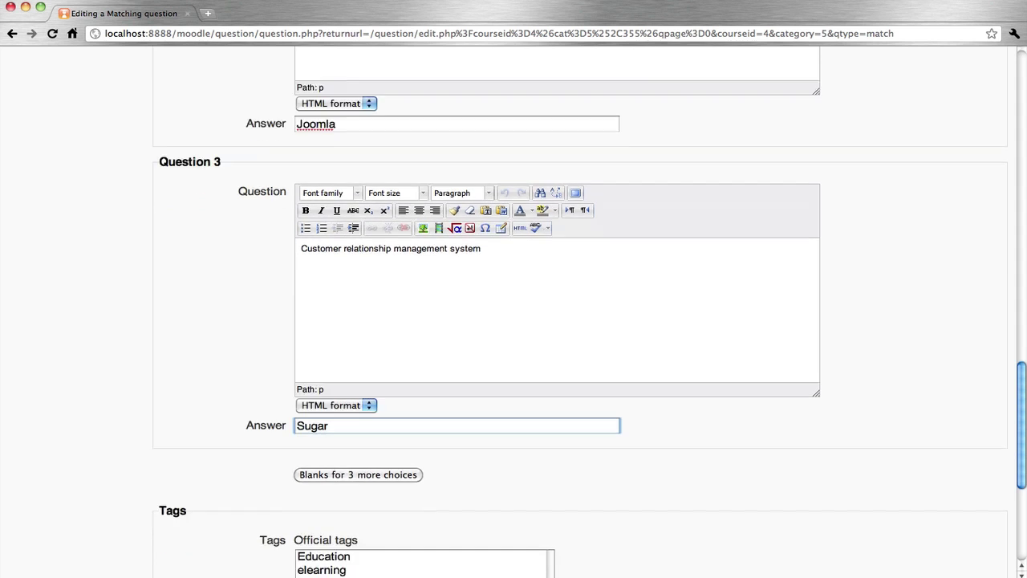
pyautogui.click(214, 451)
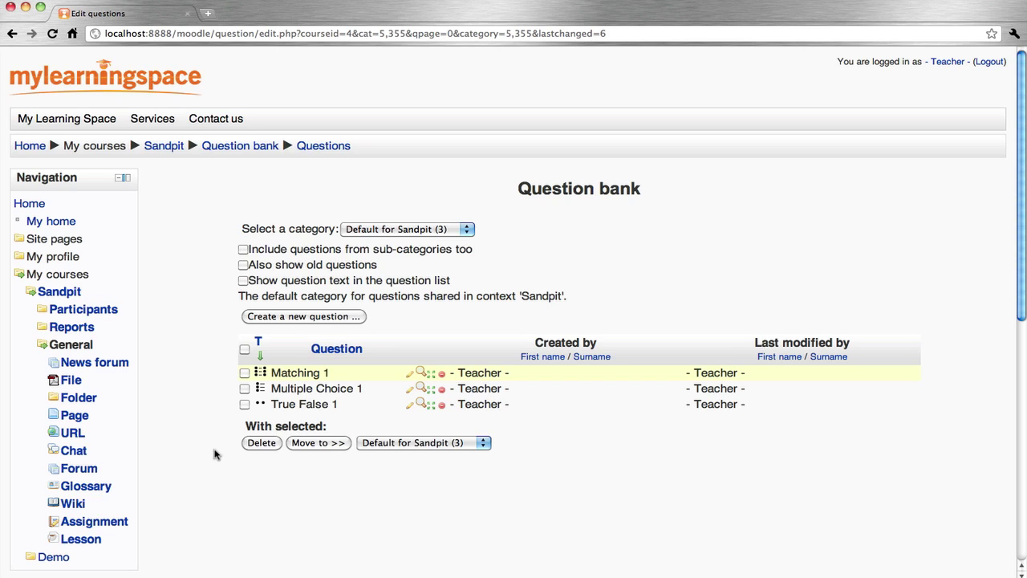
# Return to the Sandpit course page via the breadcrumb link.
pyautogui.click(167, 147)
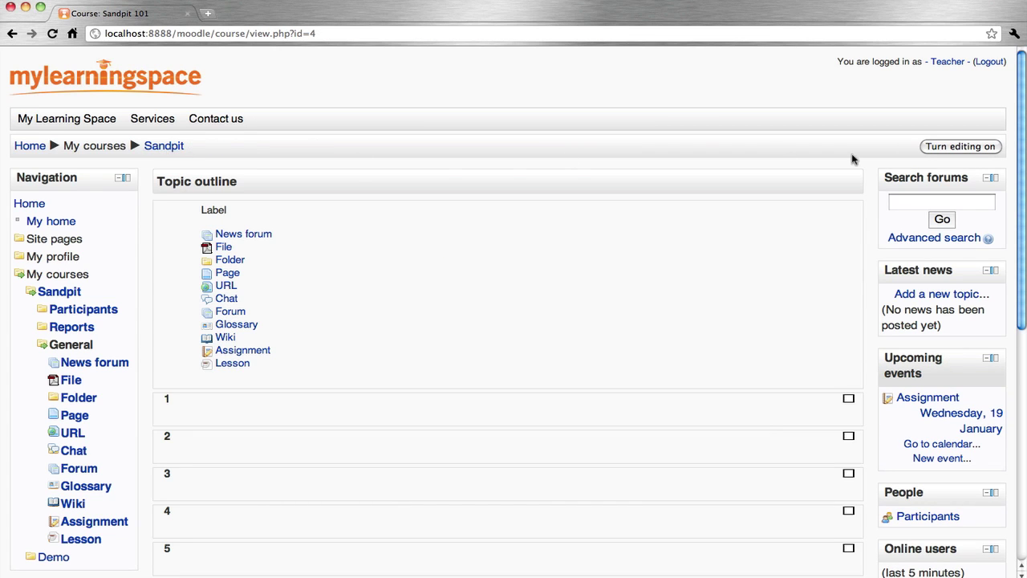
# Turn editing on and add a Quiz activity to the Sandpit course's top section.
pyautogui.click(975, 150)
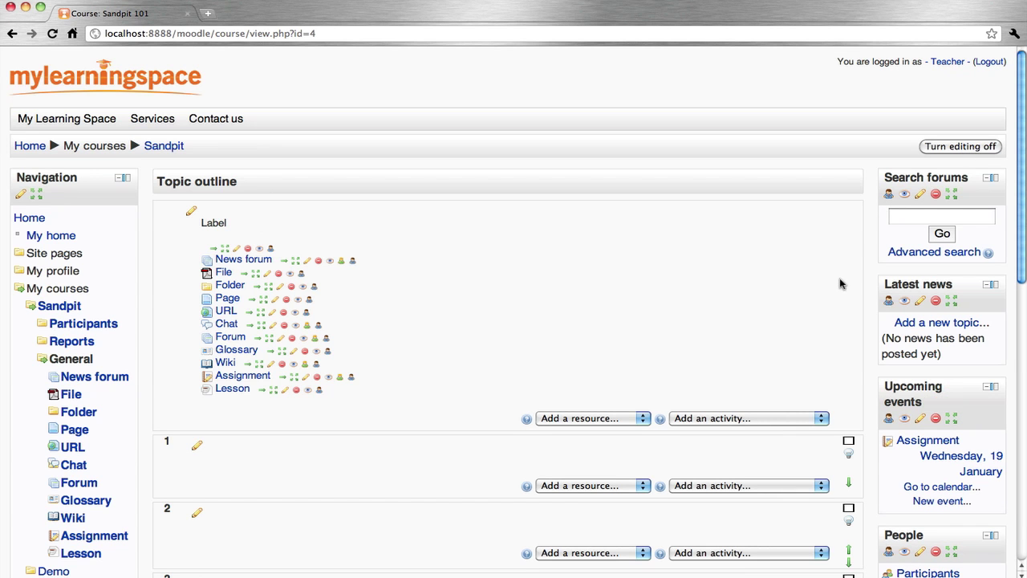
pyautogui.scroll(-3, 841, 283)
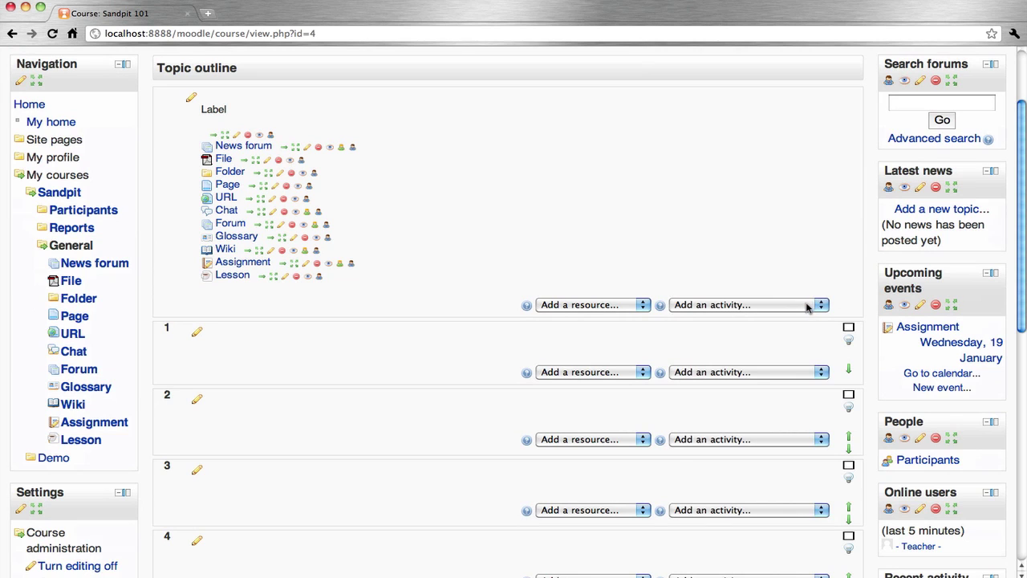
pyautogui.click(807, 305)
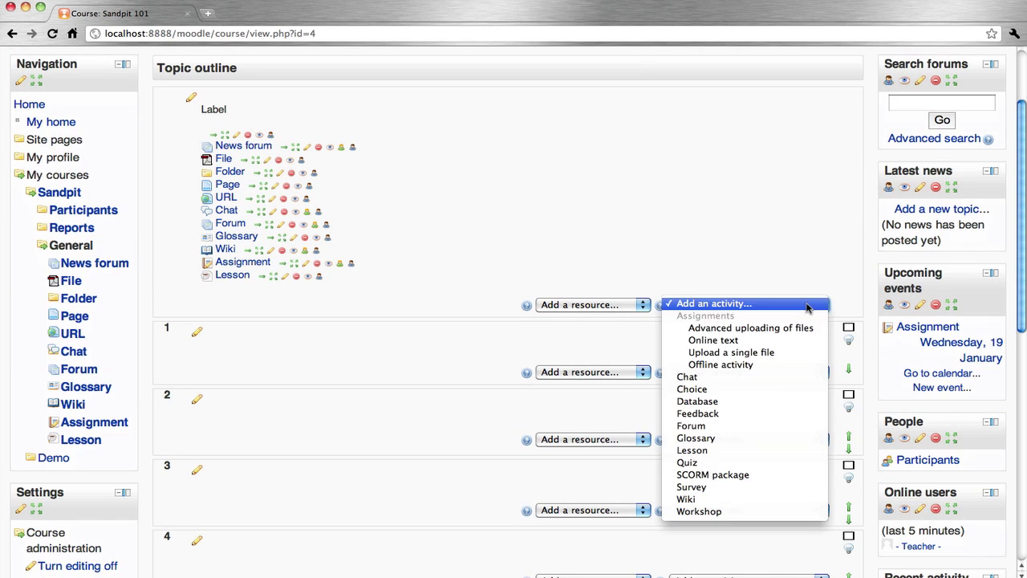
pyautogui.click(784, 462)
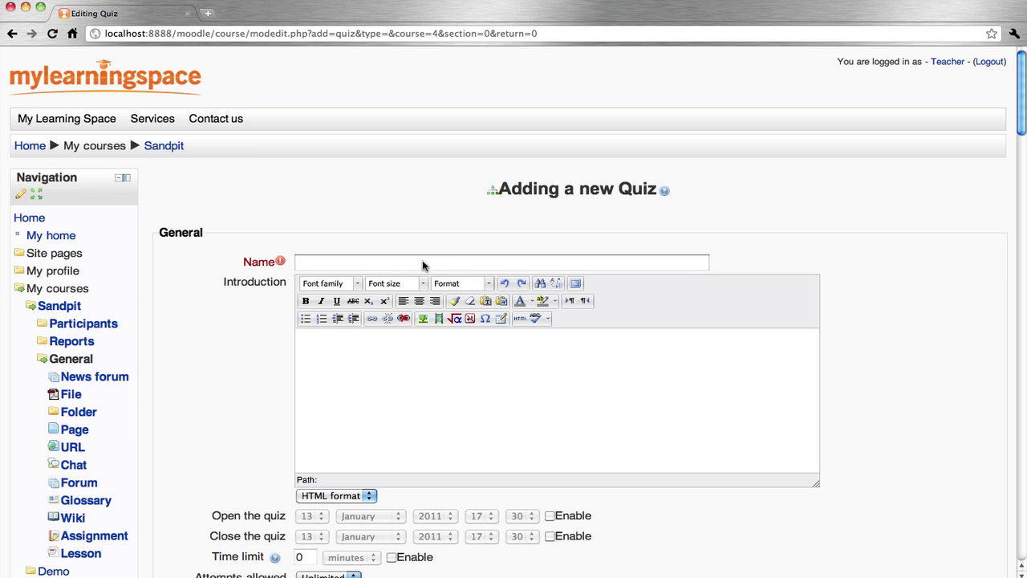
# Name the quiz 'Quiz' with introduction 'Introduction', then save and display it.
pyautogui.click(426, 263)
pyautogui.write('Quiz')
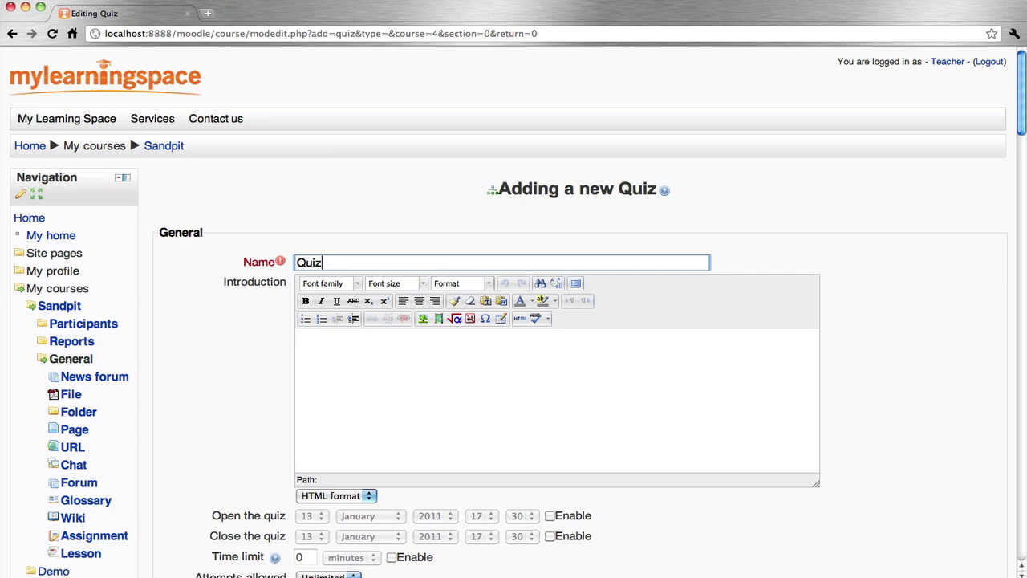
pyautogui.click(408, 406)
pyautogui.write('Intr')
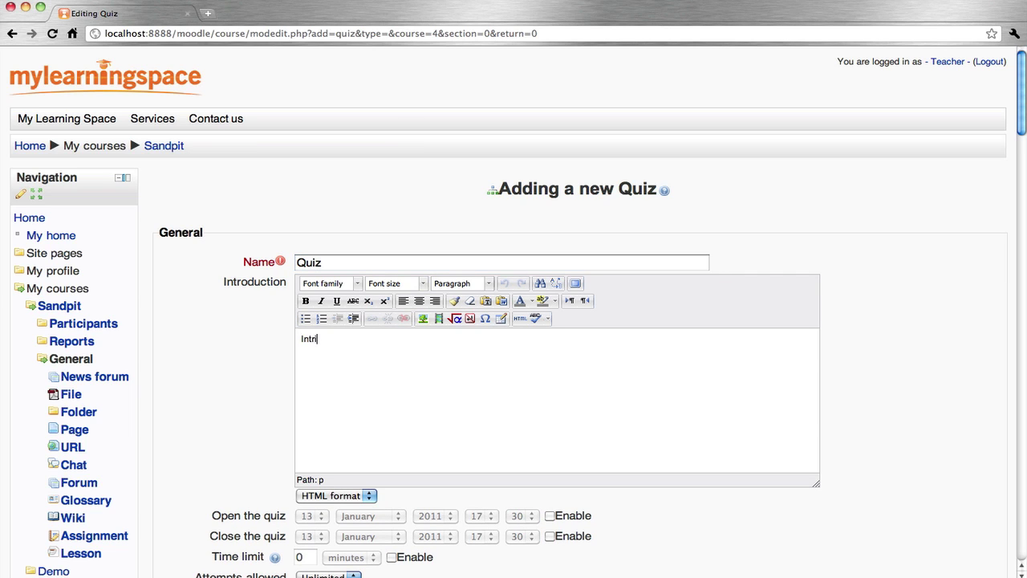
pyautogui.write('oducti')
pyautogui.press('BackSpace')
pyautogui.write('oduction')
pyautogui.scroll(-5, 514, 321)
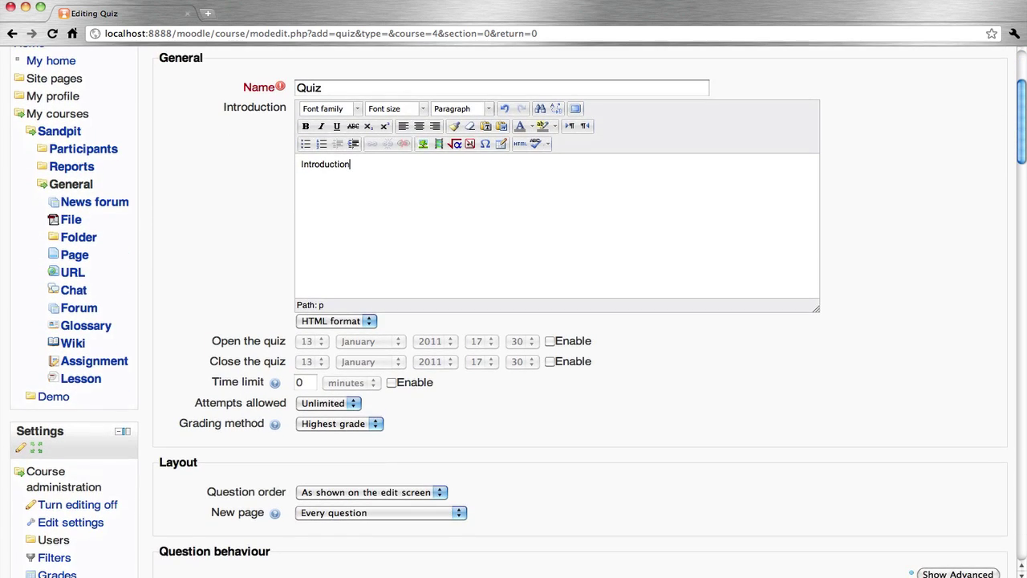
pyautogui.scroll(-5, 514, 321)
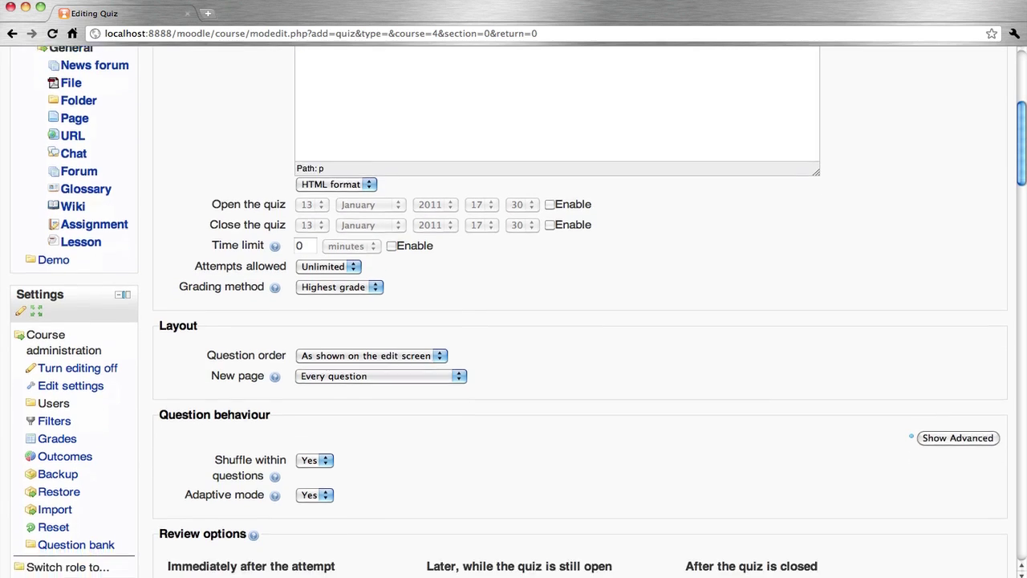
pyautogui.scroll(-12, 514, 321)
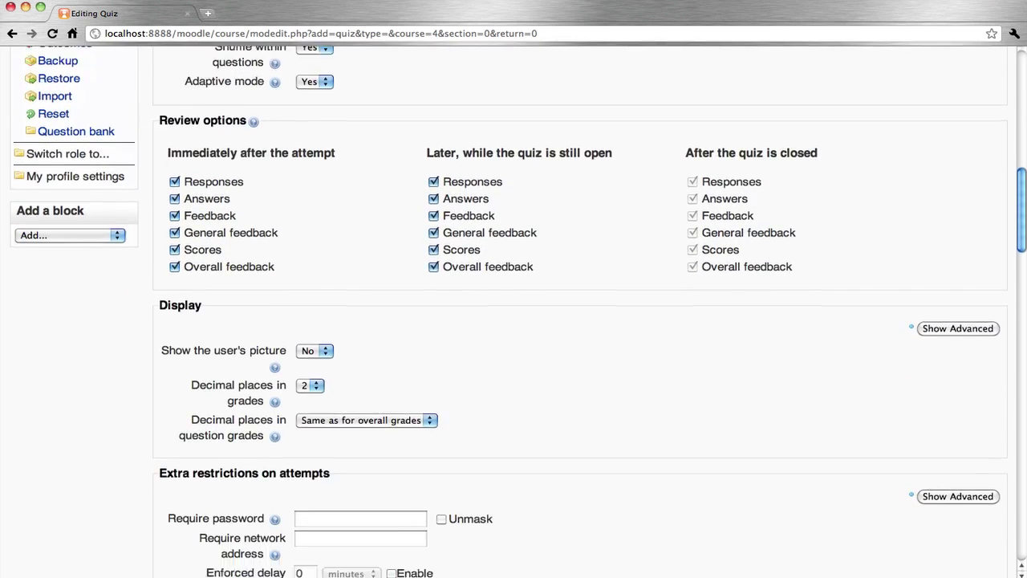
pyautogui.scroll(-15, 513, 321)
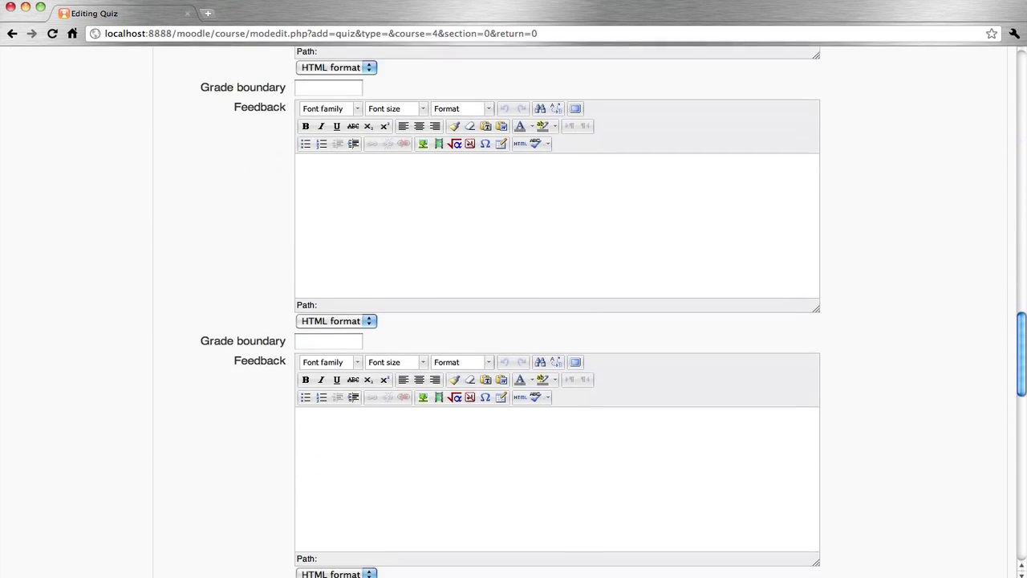
pyautogui.scroll(-15, 514, 321)
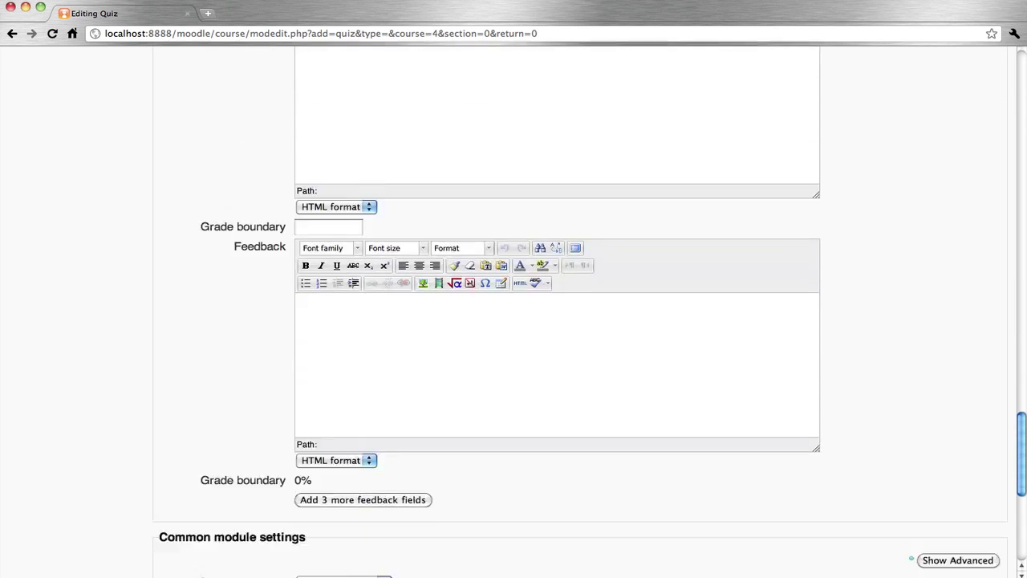
pyautogui.scroll(-5, 514, 321)
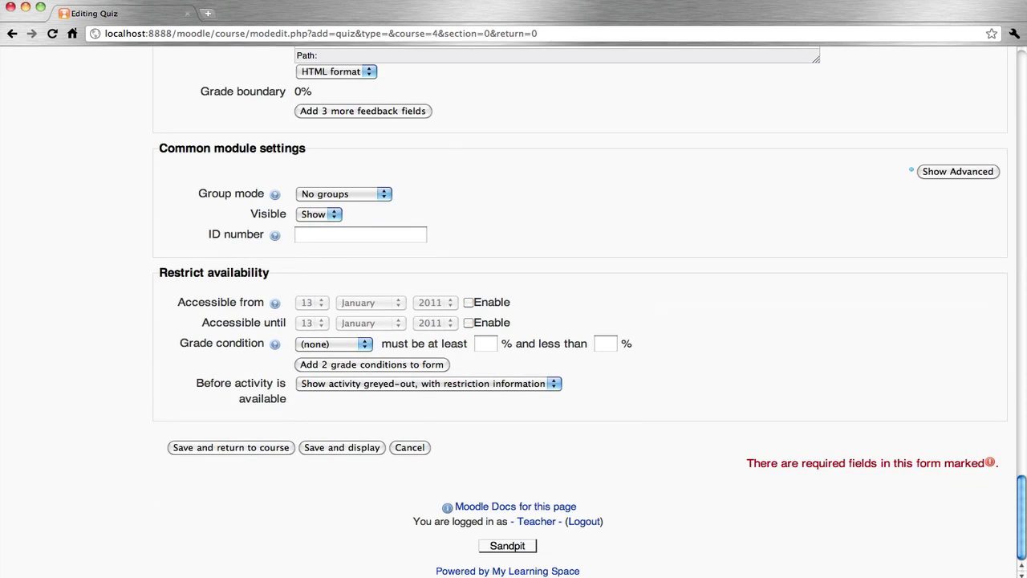
pyautogui.click(349, 452)
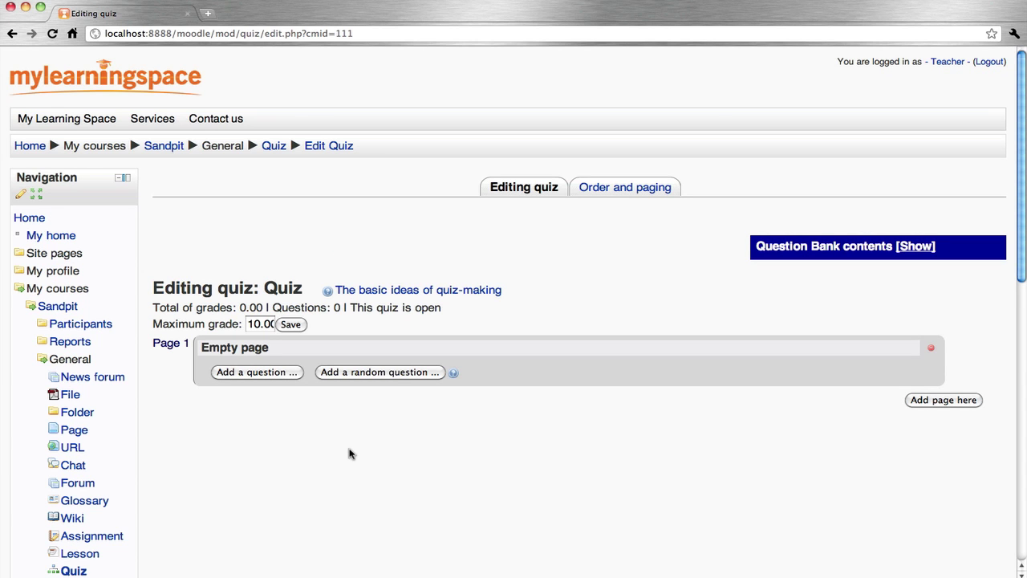
# Add Matching 1, Multiple Choice 1 and True False 1 from the bank to the quiz.
pyautogui.click(916, 246)
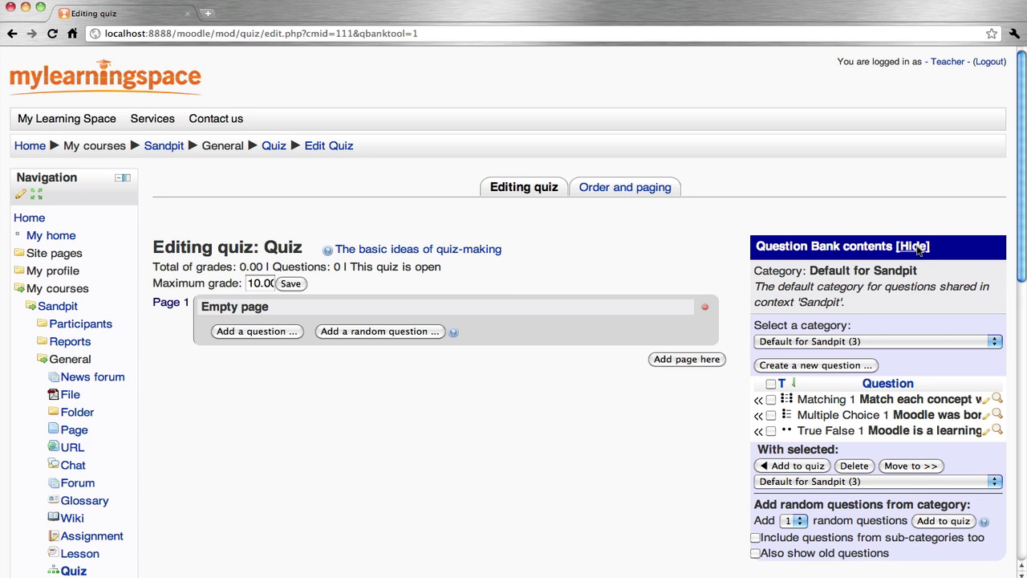
pyautogui.scroll(-1, 919, 250)
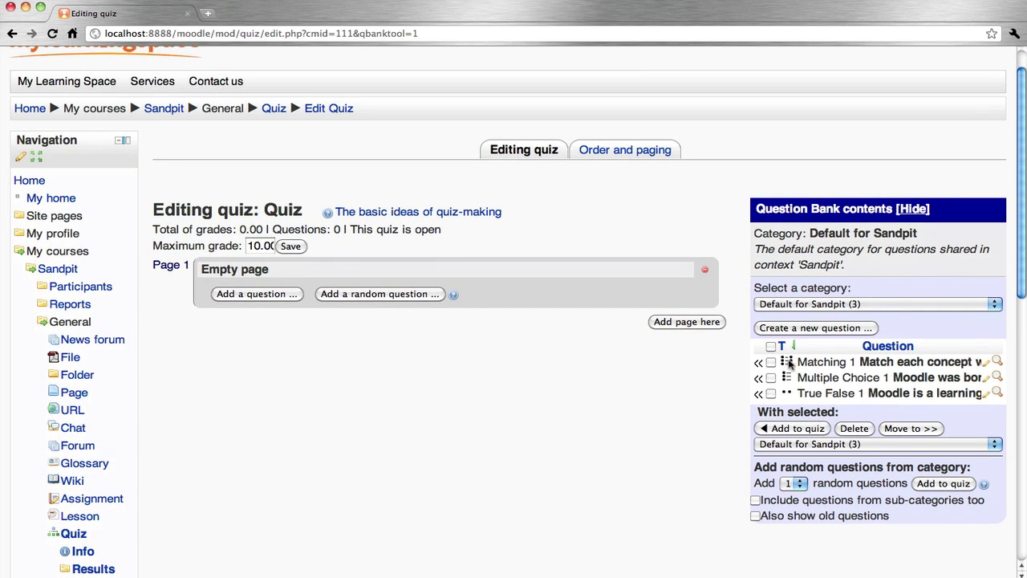
pyautogui.click(771, 347)
pyautogui.click(797, 429)
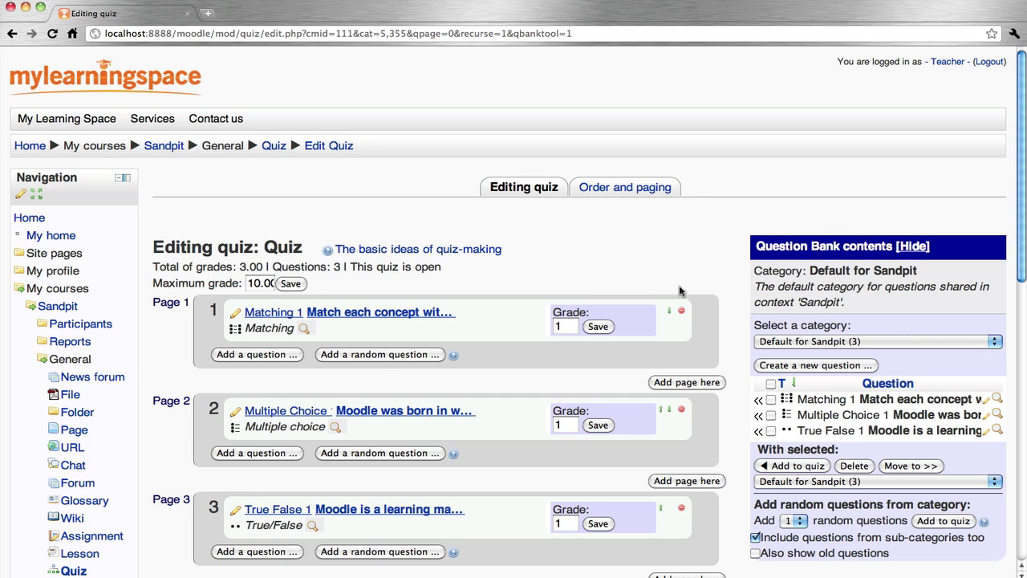
# Review the quiz's 3.00-total question list and log out of the teacher account.
pyautogui.scroll(-5, 678, 289)
pyautogui.scroll(5, 674, 280)
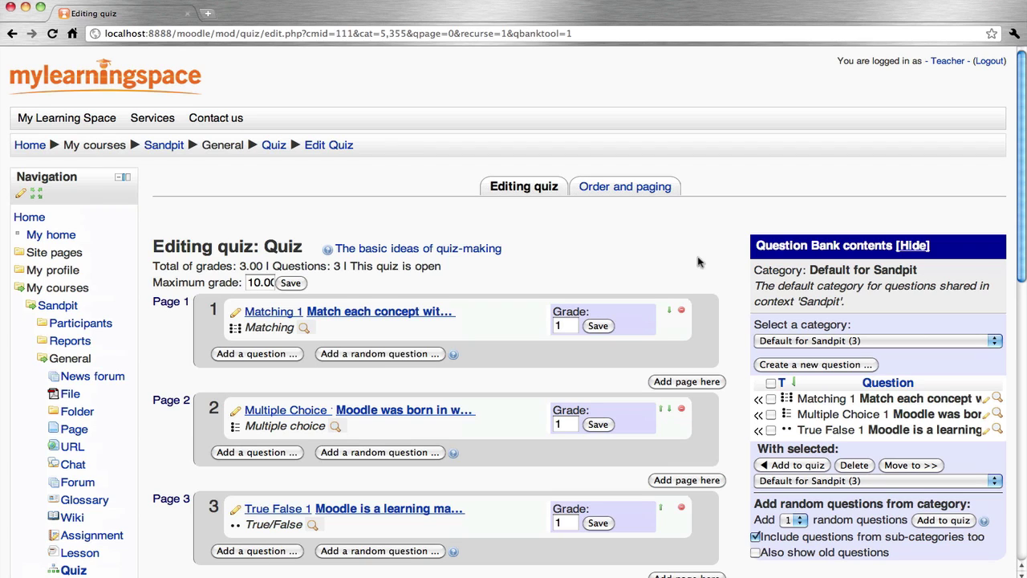
pyautogui.click(989, 61)
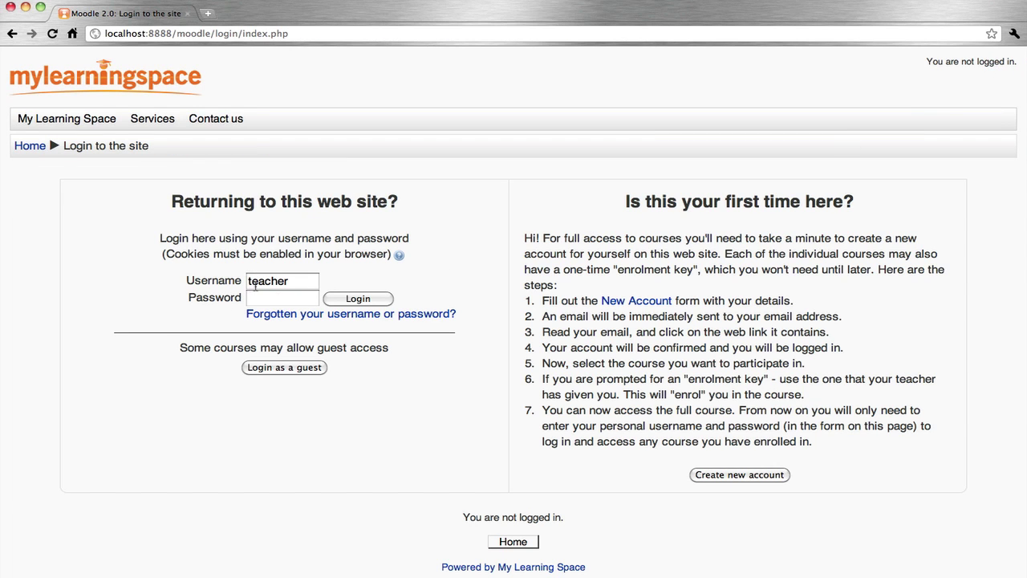
# Log in with the student account's username and password, then open the Sandpit course's Quiz.
pyautogui.doubleClick(269, 281)
pyautogui.write('student')
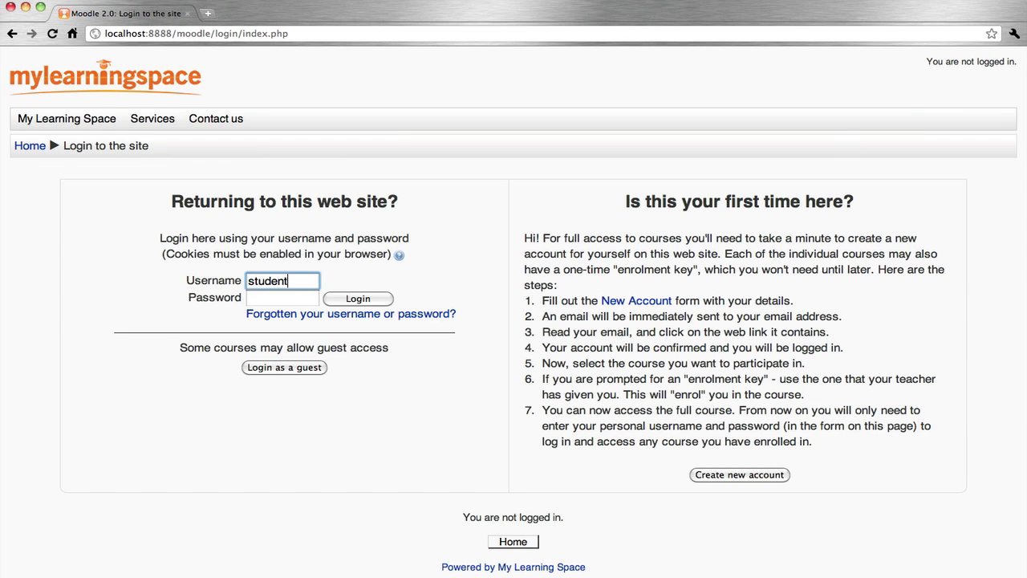
pyautogui.press('Tab')
pyautogui.write('moodlet')
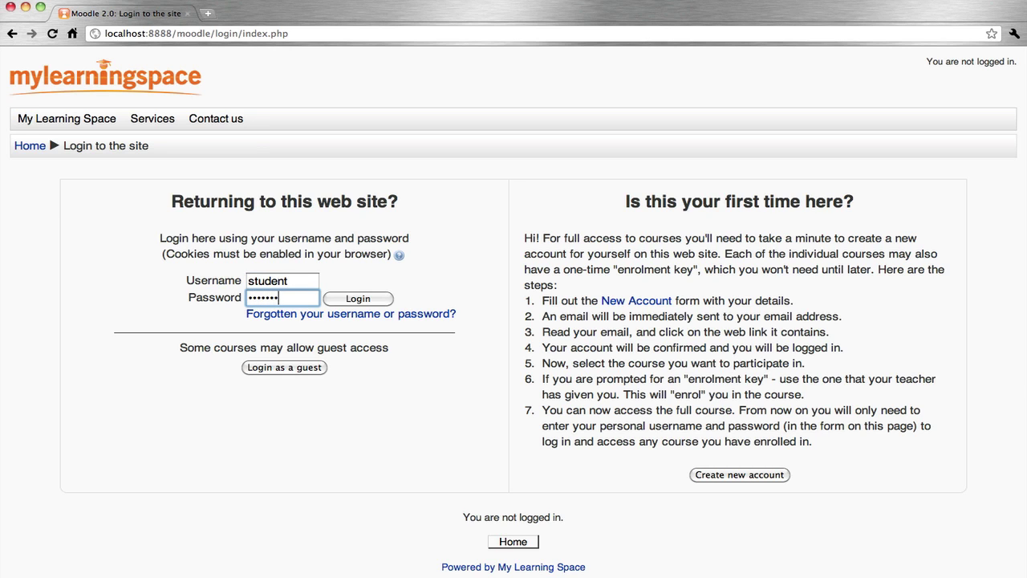
pyautogui.press('Return')
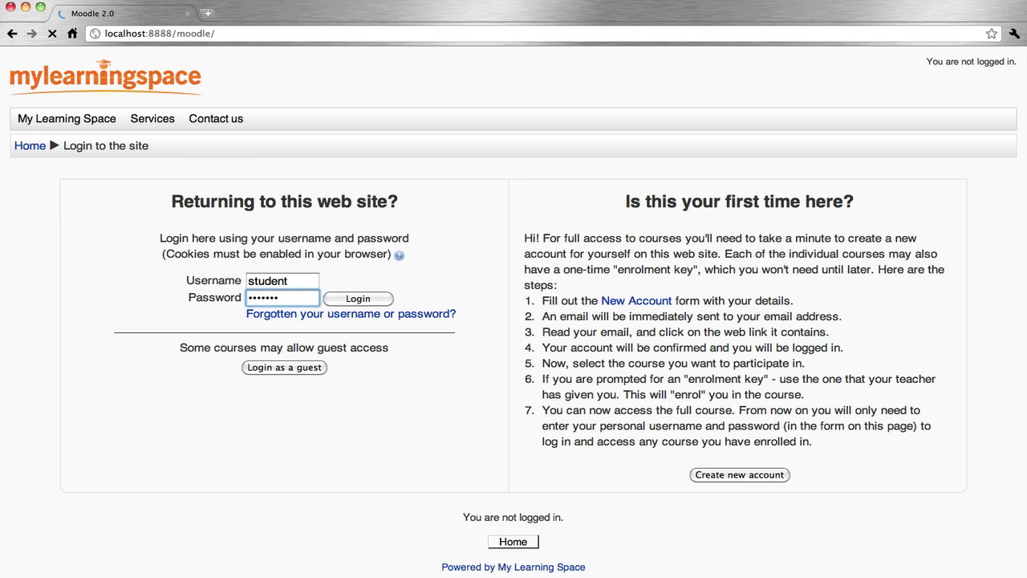
pyautogui.click(217, 184)
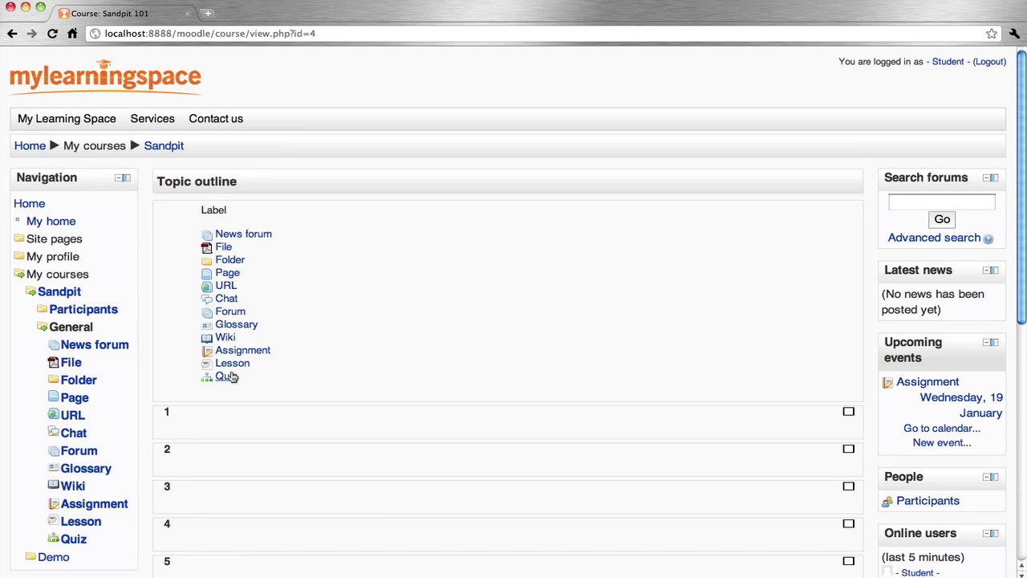
pyautogui.click(227, 376)
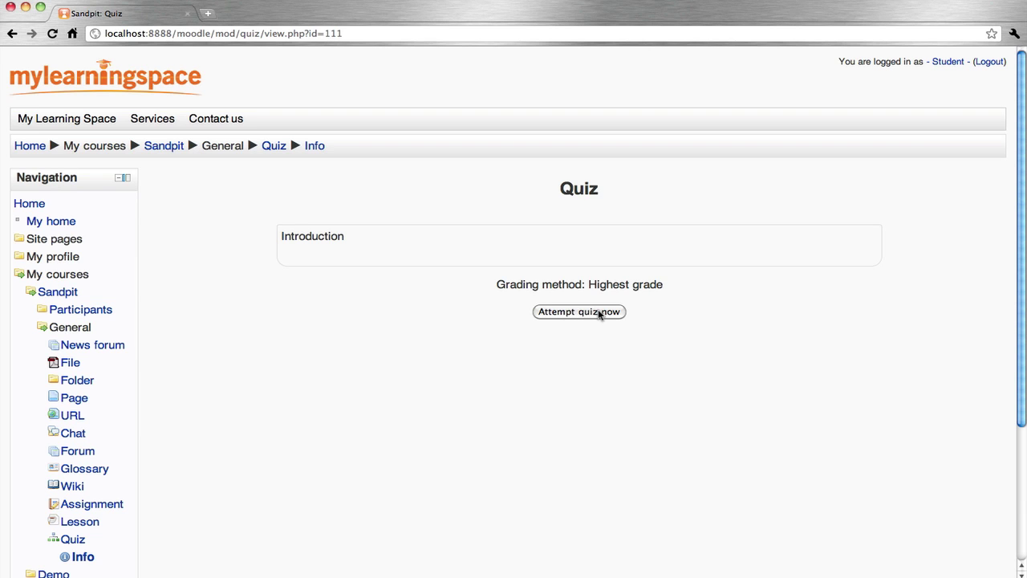
# Start an attempt and match Moodle, Sugar and Joomla to the learning, customer-relationship and content management systems.
pyautogui.click(598, 313)
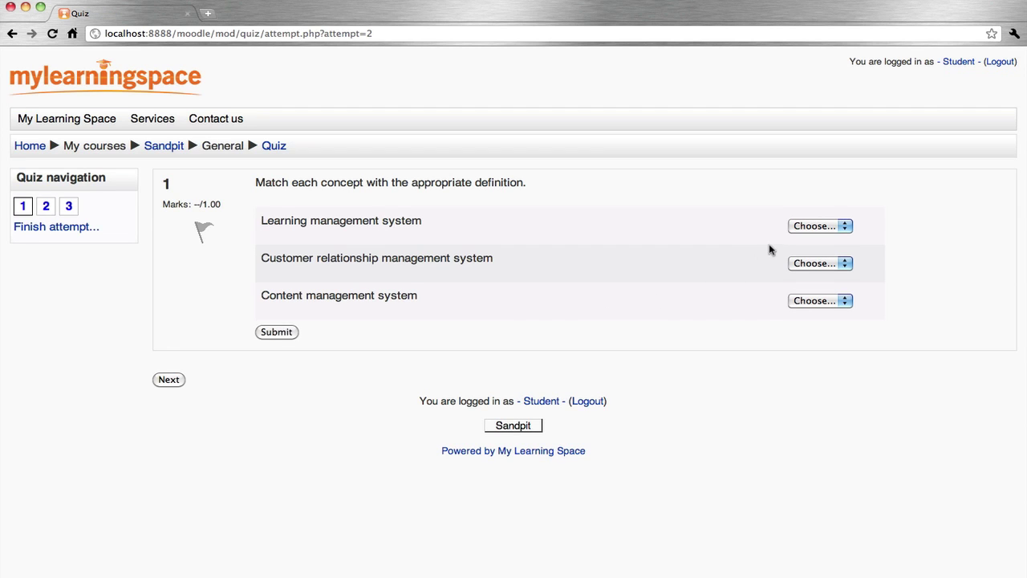
pyautogui.click(820, 227)
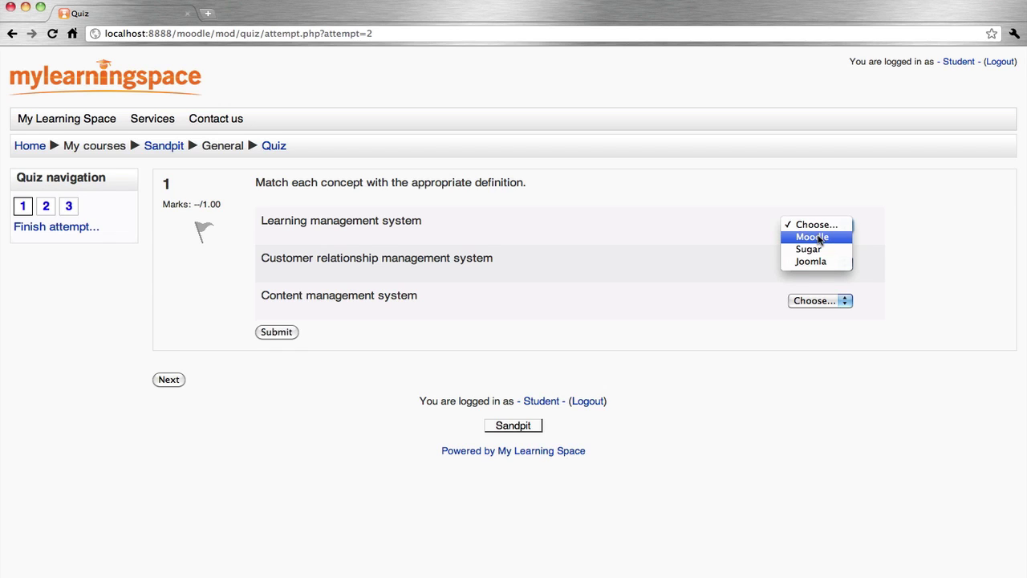
pyautogui.click(819, 239)
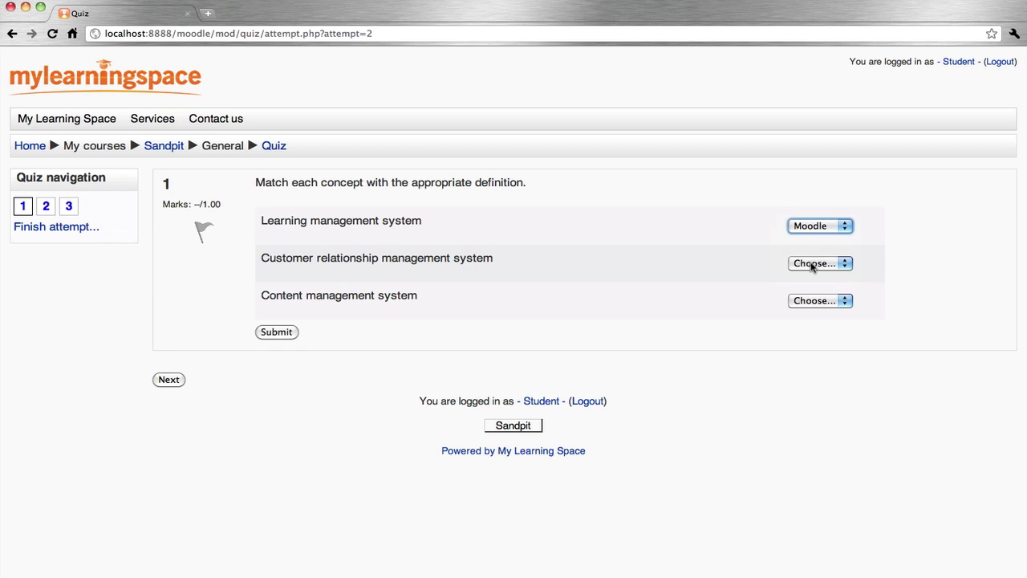
pyautogui.click(815, 265)
pyautogui.click(810, 289)
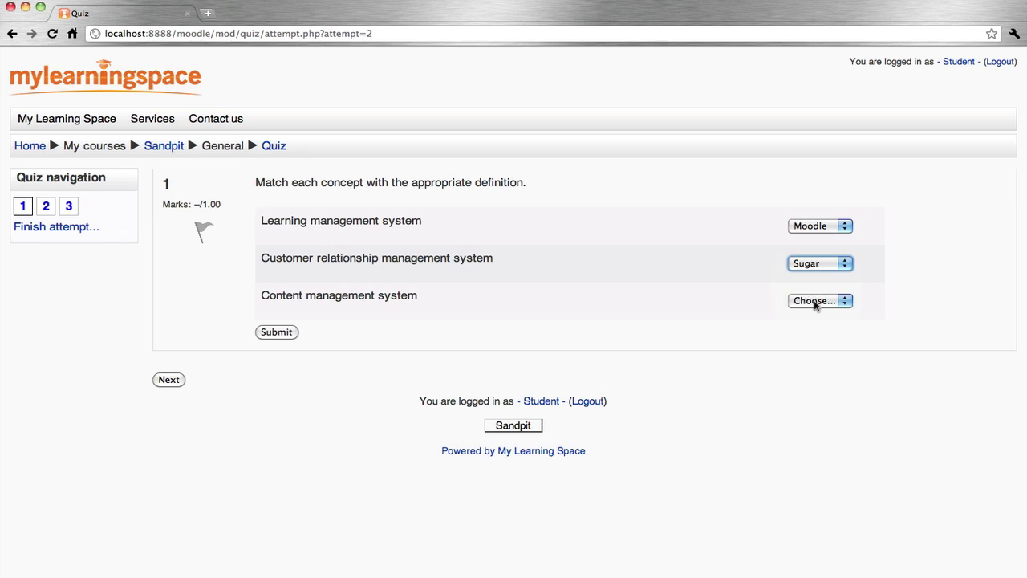
pyautogui.click(814, 301)
pyautogui.click(810, 337)
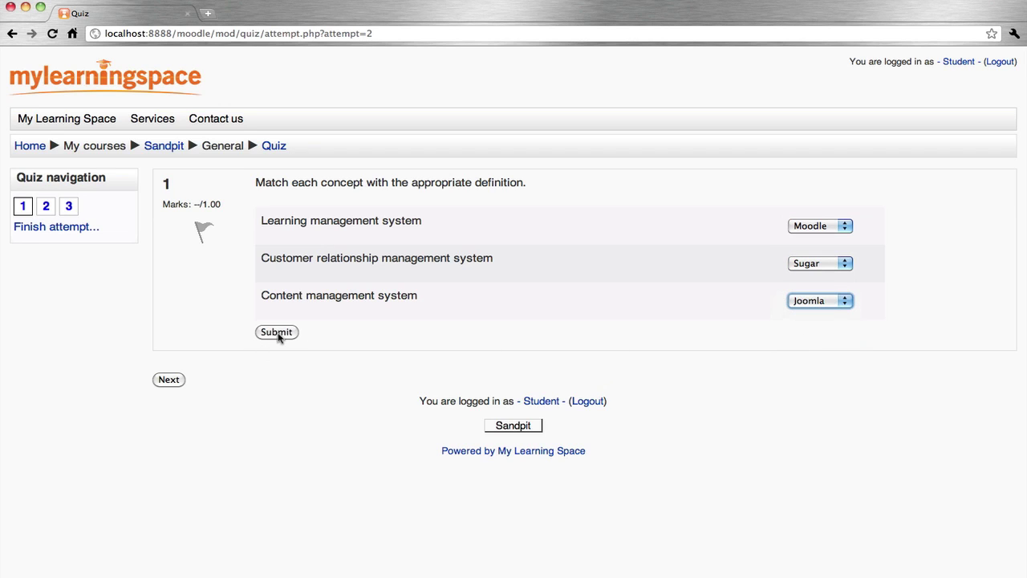
pyautogui.click(167, 380)
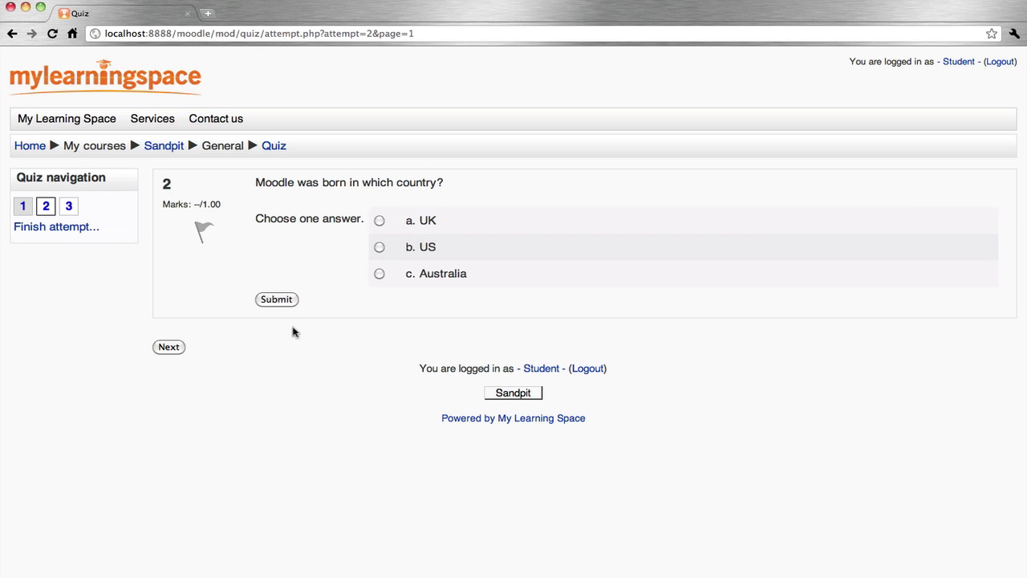
# Answer Australia for question 2 and True for question 3, reaching the summary.
pyautogui.click(380, 274)
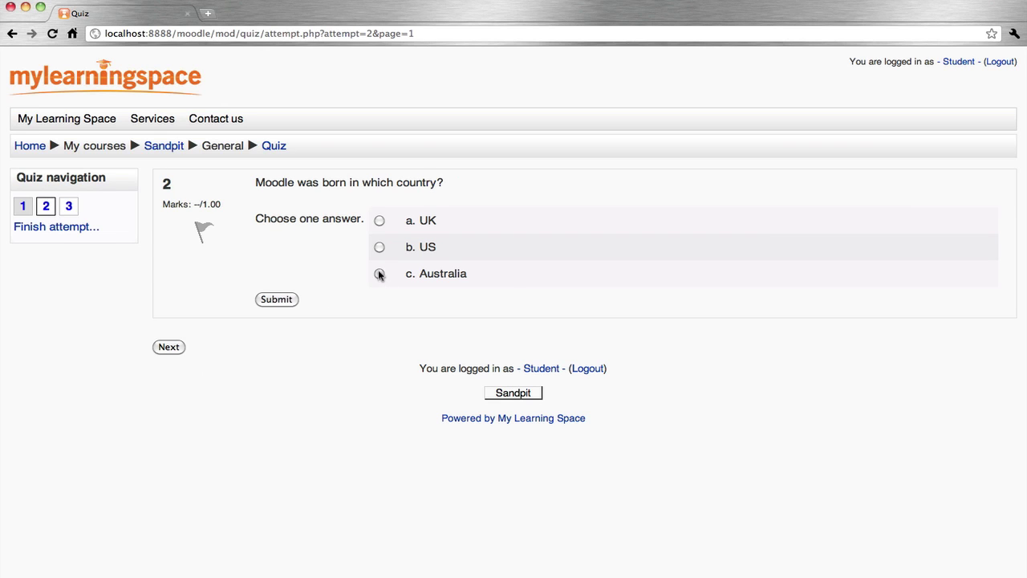
pyautogui.click(170, 349)
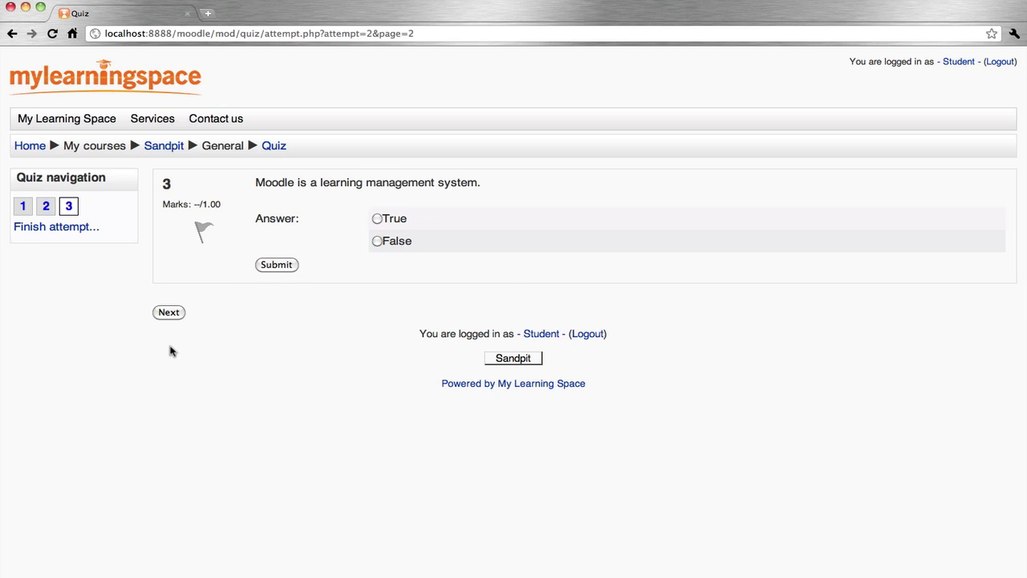
pyautogui.click(377, 218)
pyautogui.click(171, 314)
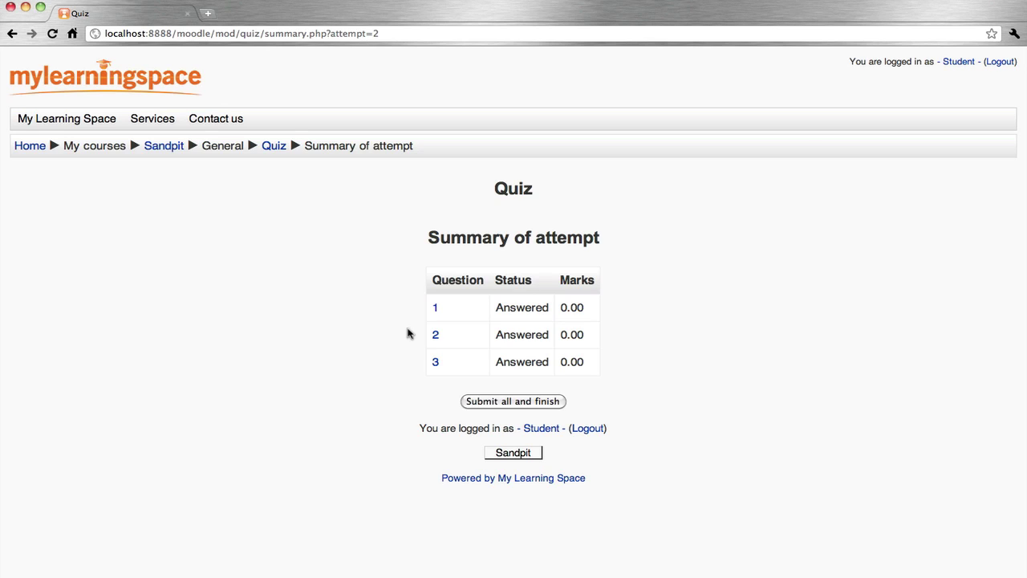
# Submit all answers and confirm finishing the attempt.
pyautogui.click(513, 401)
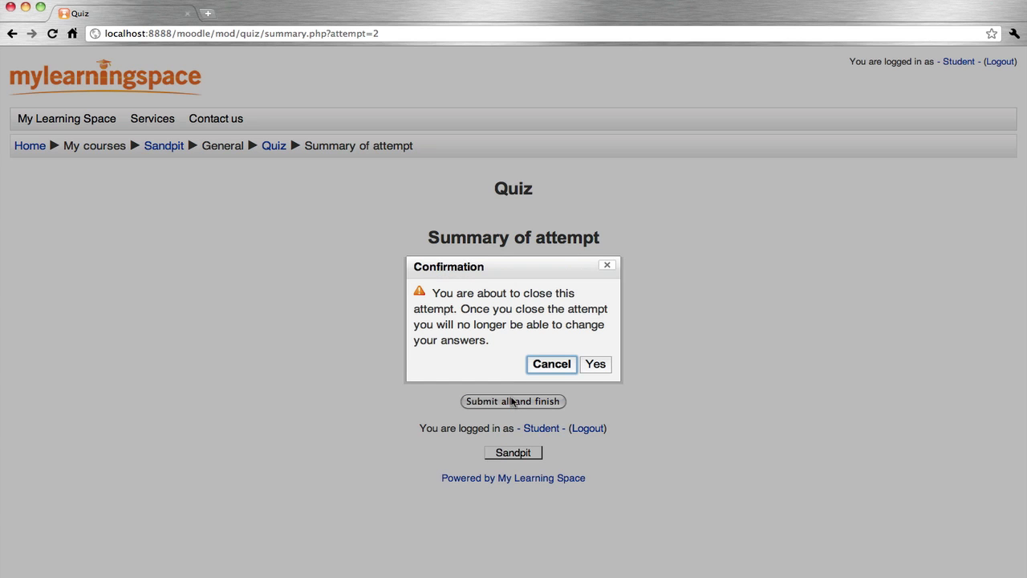
pyautogui.click(595, 364)
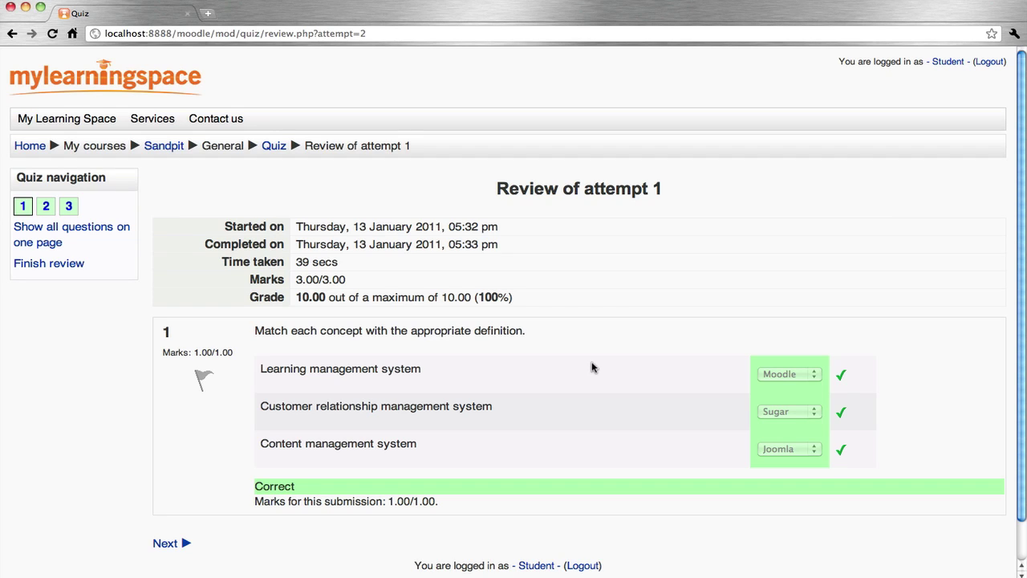
# Review questions 2 and 3, then finish the review and return to the quiz page.
pyautogui.click(46, 207)
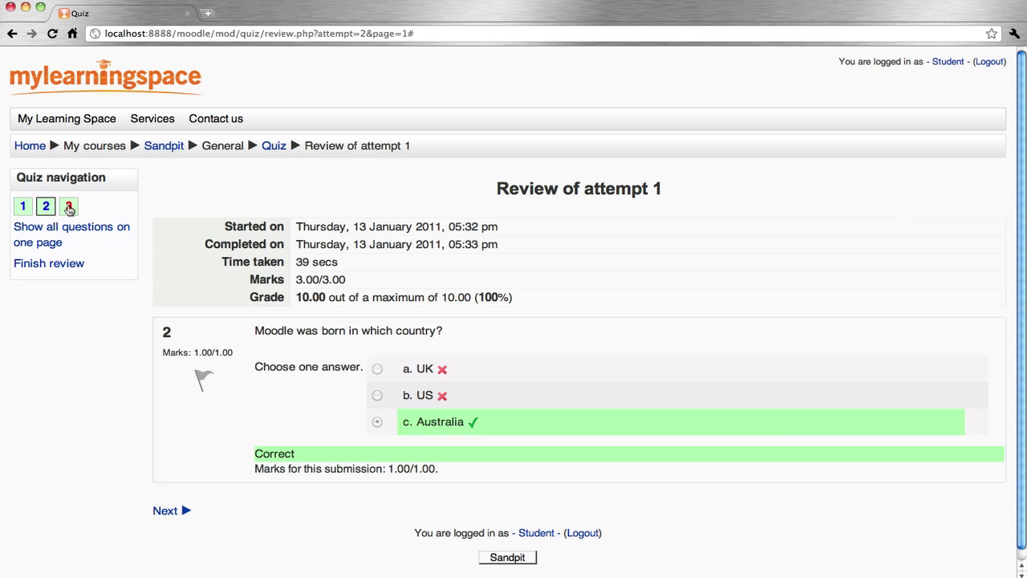
pyautogui.click(69, 208)
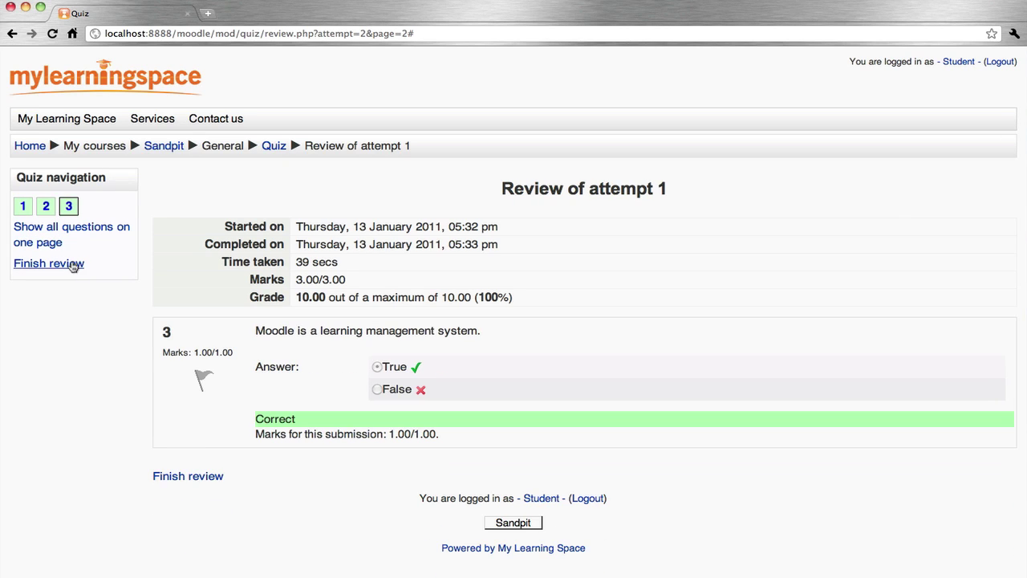
pyautogui.click(48, 264)
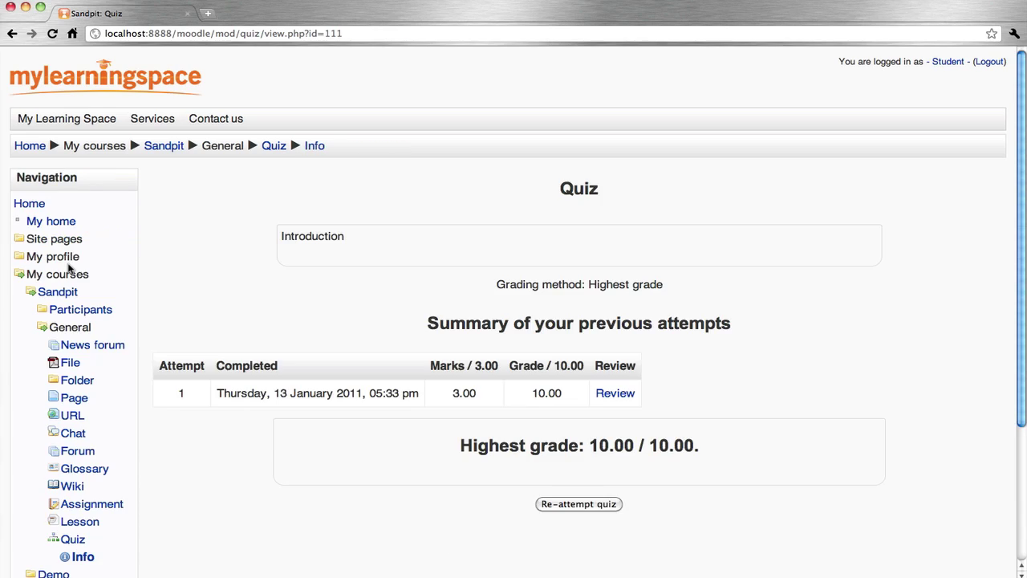